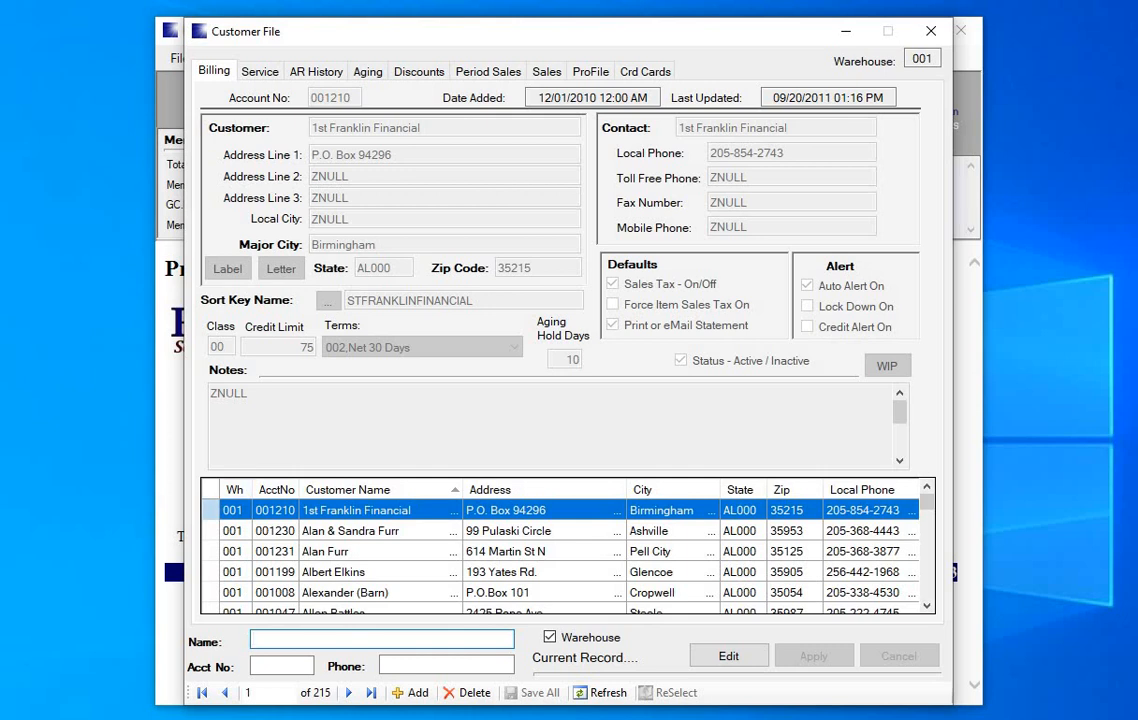
Step: Edit the 1st Franklin Financial customer and open DocBoss from the profile of its service account, continuing with the trial offer
{"action": "left_click", "coordinate": [729, 656]}
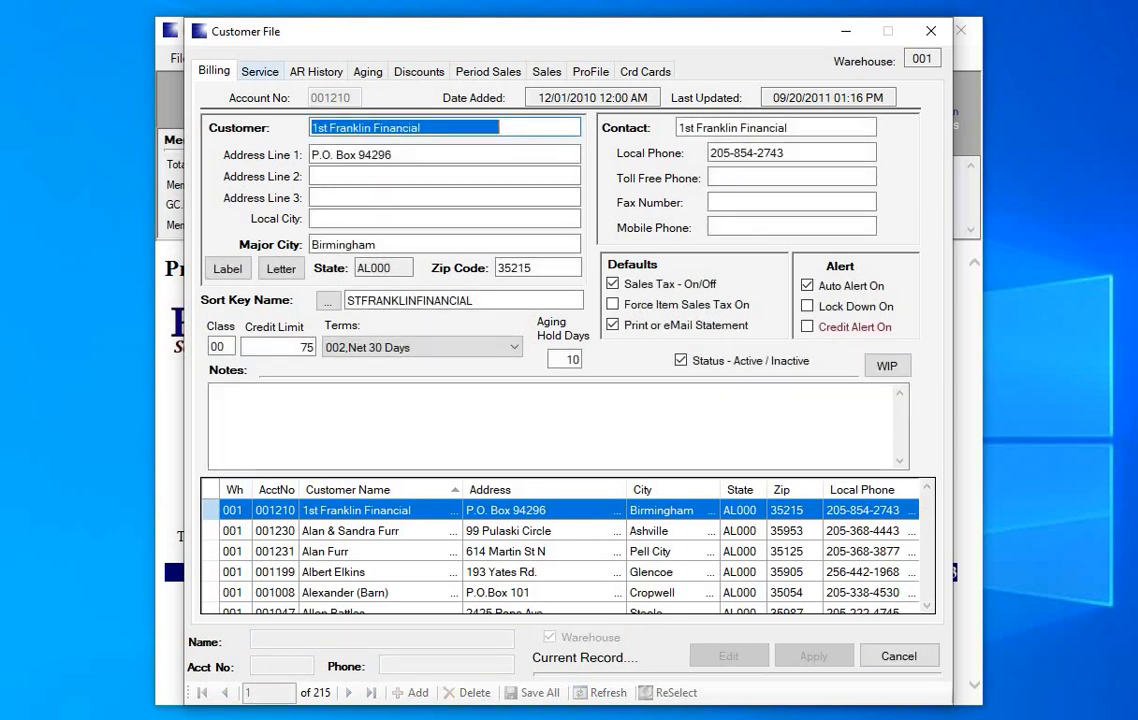
{"action": "left_click", "coordinate": [260, 72]}
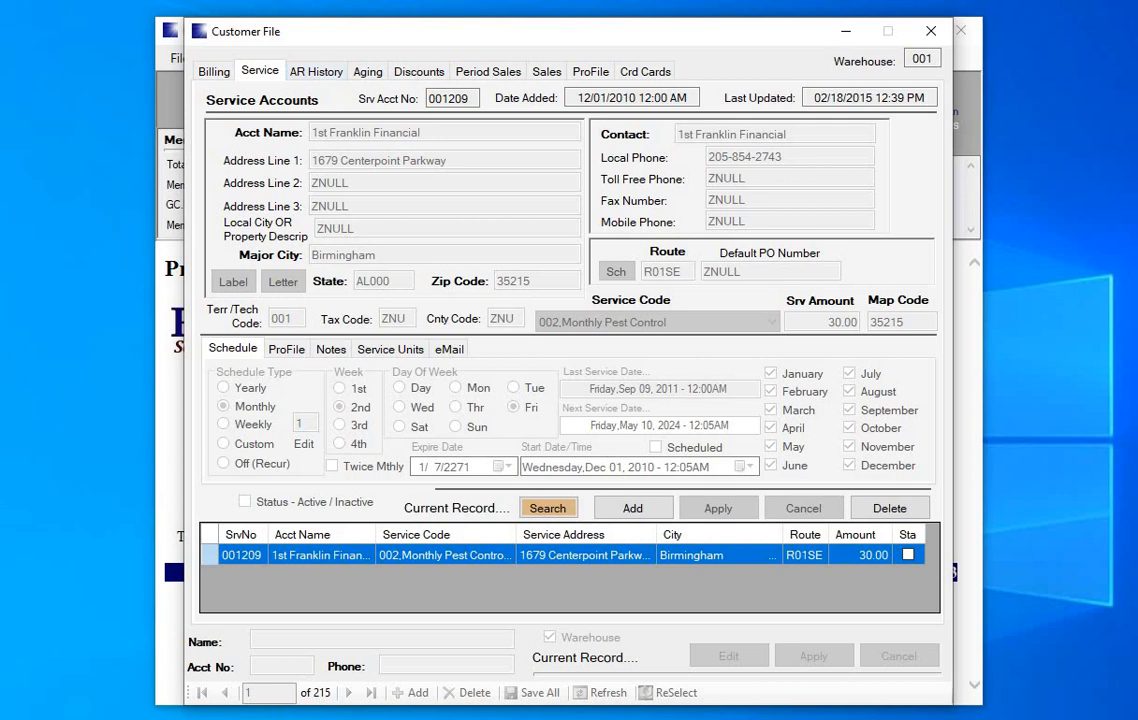
{"action": "left_click", "coordinate": [210, 555]}
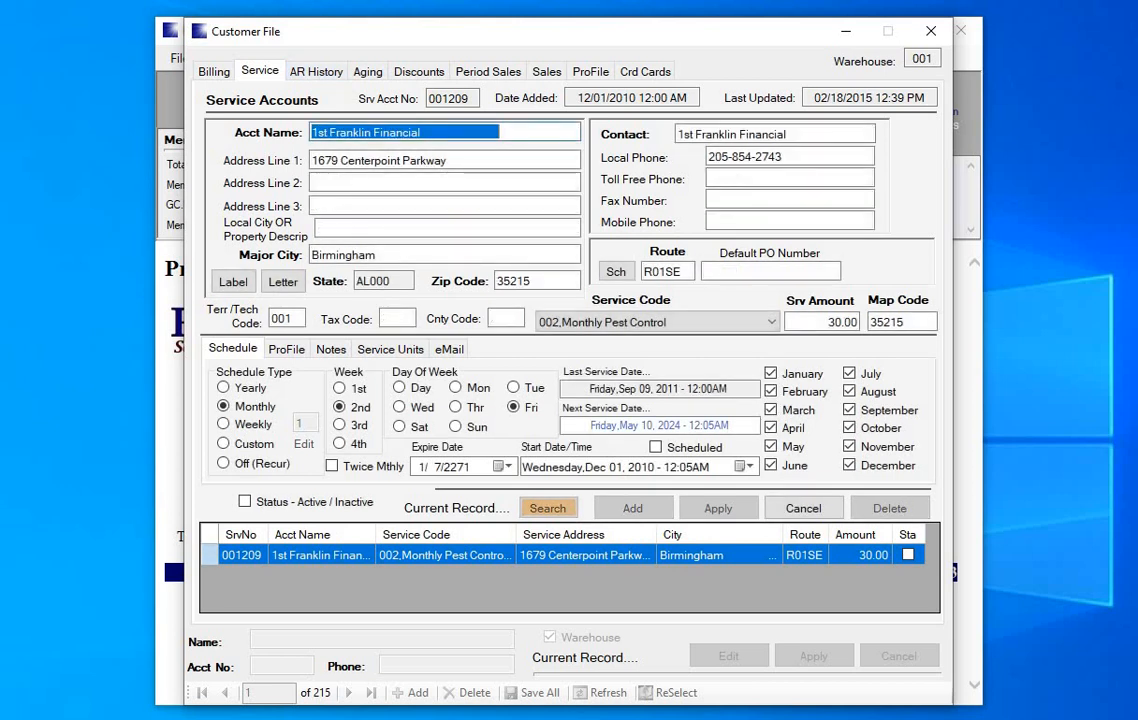
{"action": "left_click", "coordinate": [286, 349]}
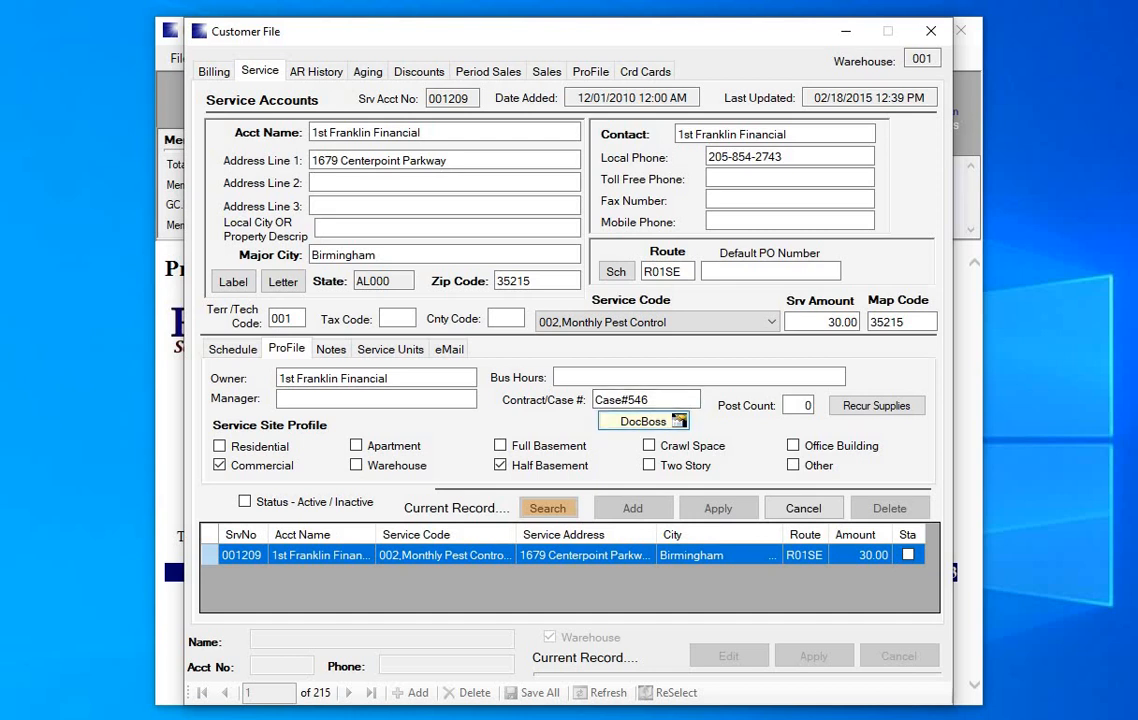
{"action": "left_click", "coordinate": [643, 421]}
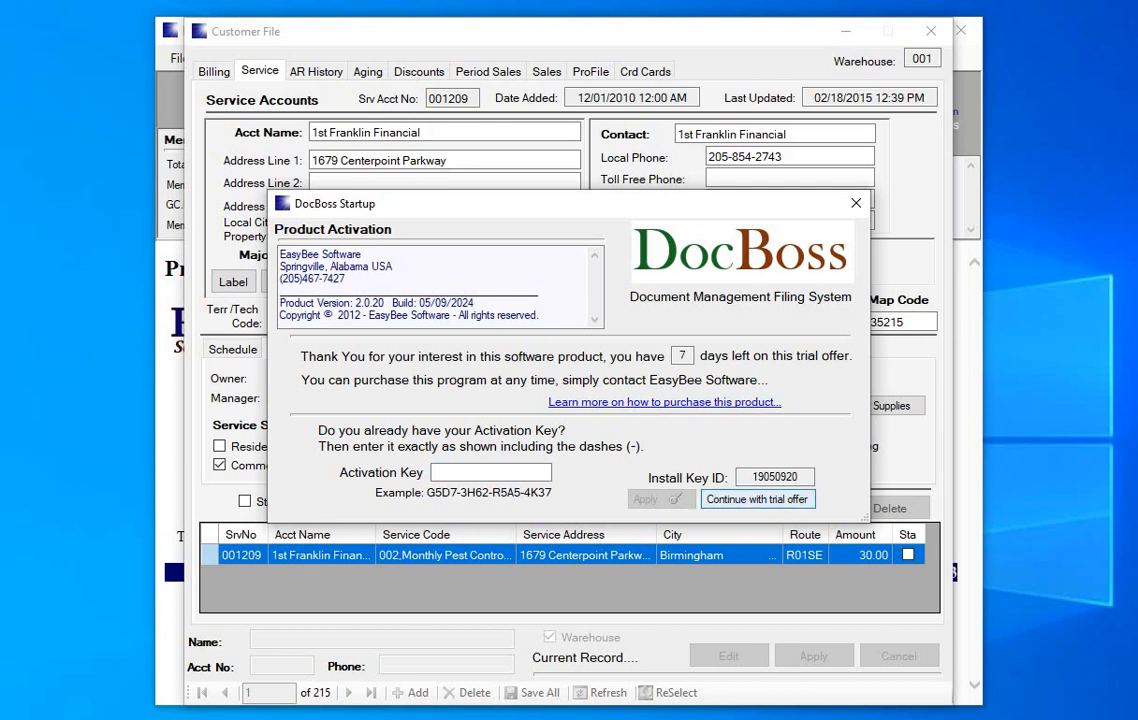
{"action": "key", "text": "Return"}
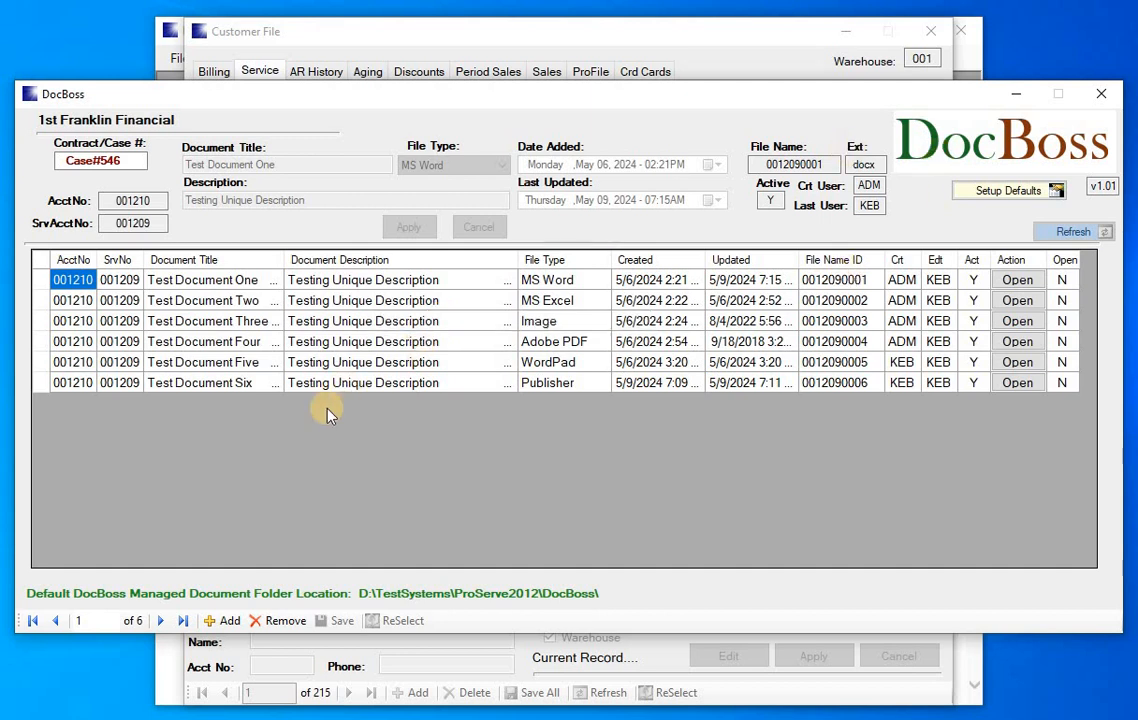
Step: Add a document record titled "Test Document" with the description "Doc Drescription" and the file type PowerPnt
{"action": "left_click", "coordinate": [226, 621]}
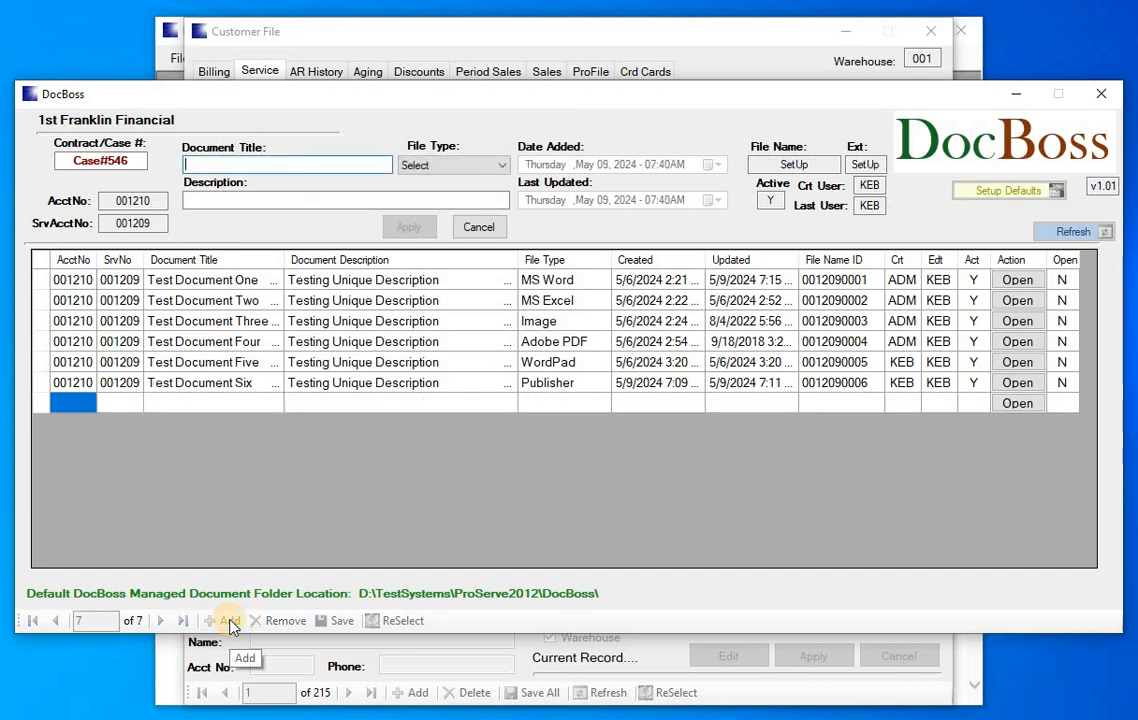
{"action": "type", "text": "Test Document"}
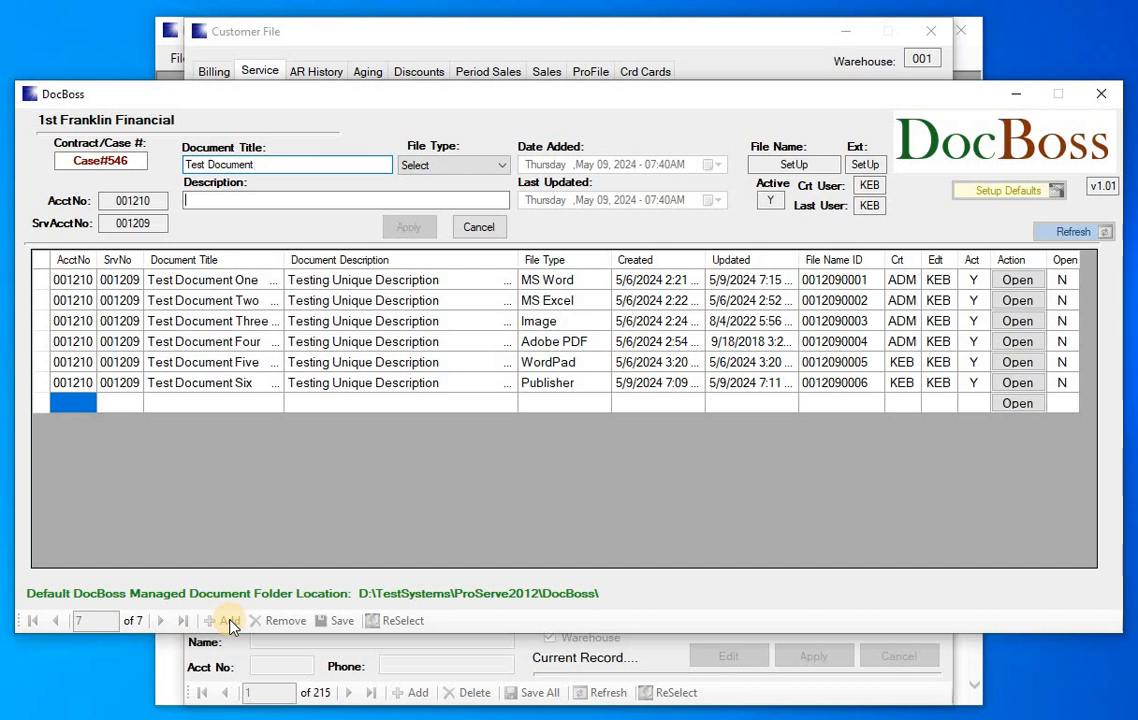
{"action": "key", "text": "Tab"}
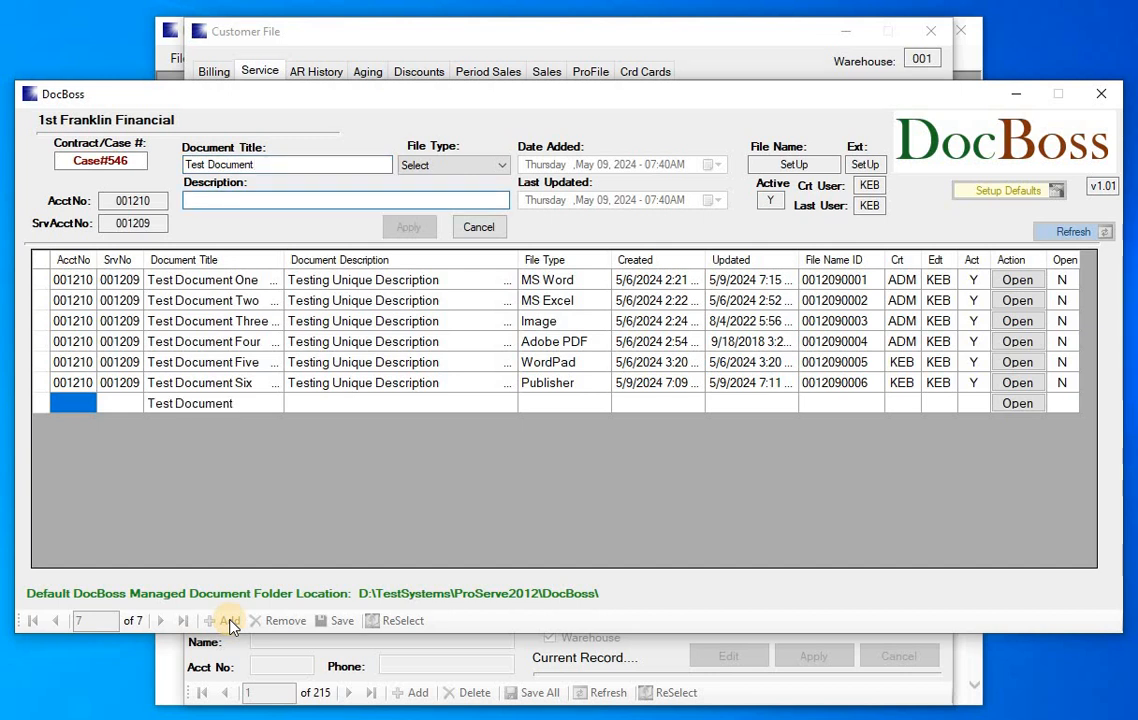
{"action": "type", "text": "Do Drescription"}
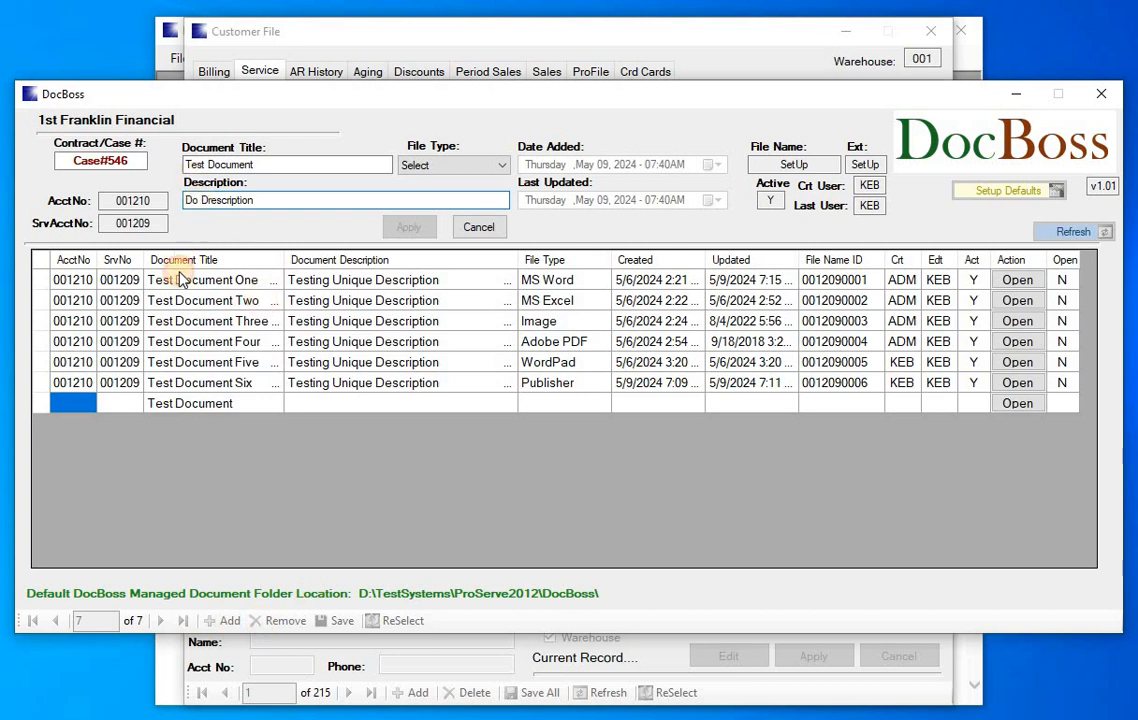
{"action": "type", "text": "c"}
{"action": "key", "text": "Tab"}
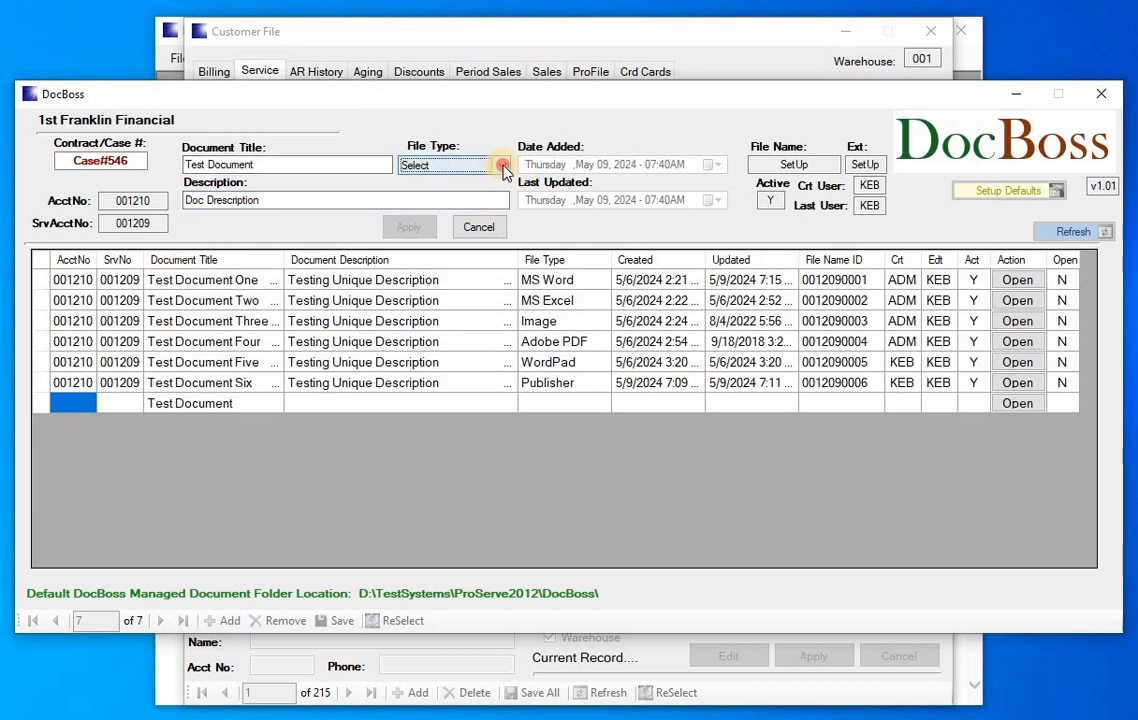
{"action": "left_click", "coordinate": [503, 168]}
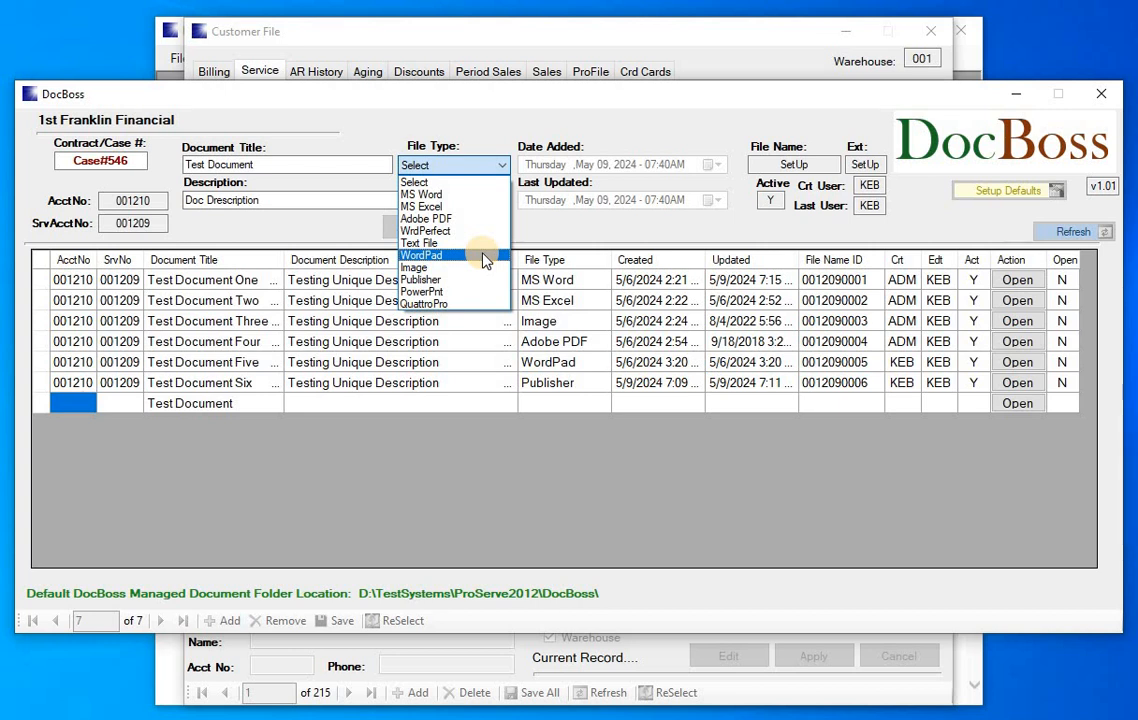
{"action": "left_click", "coordinate": [415, 293]}
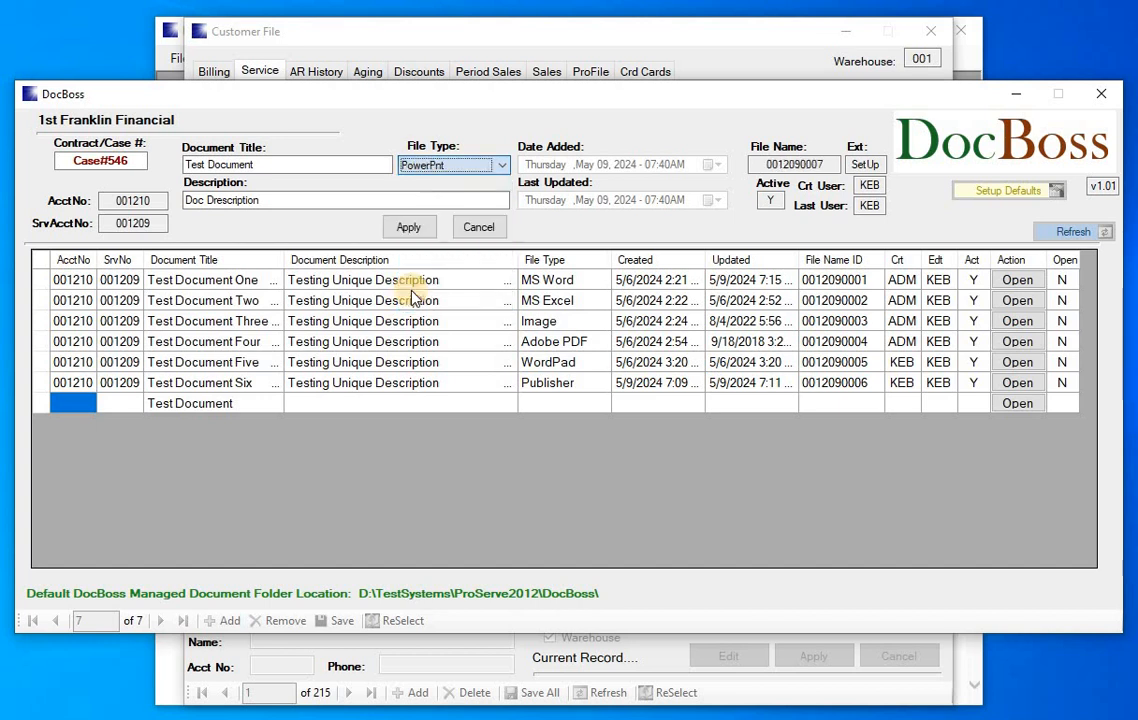
Step: Apply the new record with the ProLifeAd PowerPoint file from the Documents folder and view the stored presentation
{"action": "left_click", "coordinate": [409, 227]}
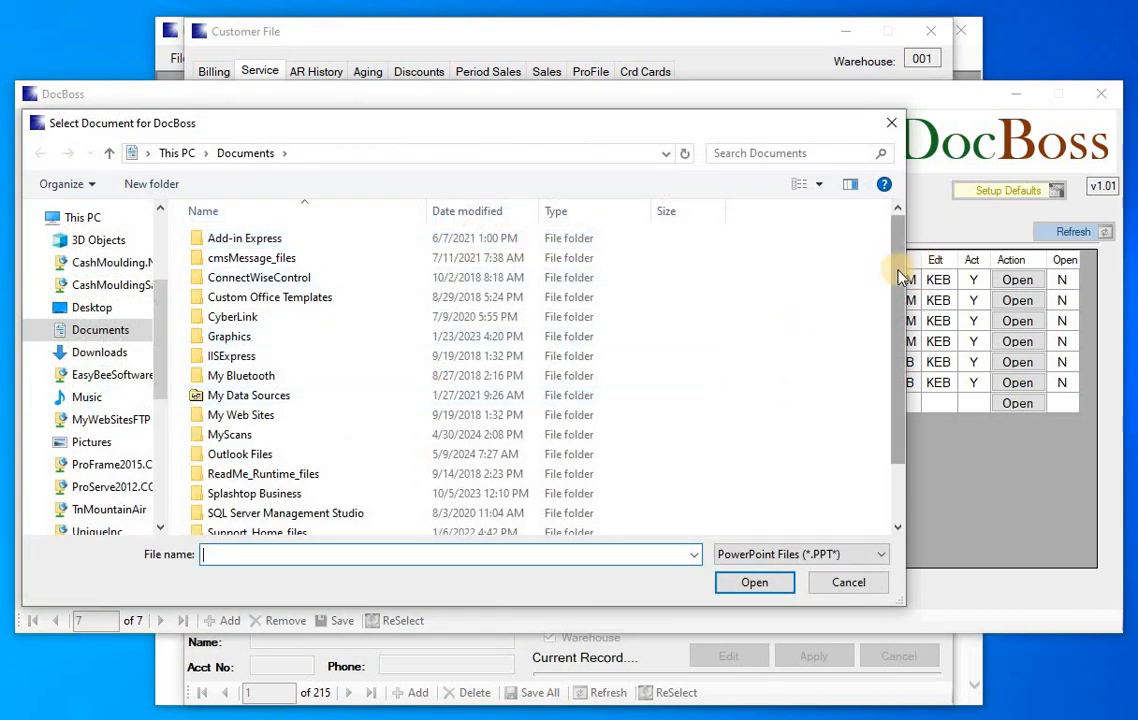
{"action": "left_click_drag", "start_coordinate": [894, 267], "coordinate": [894, 437]}
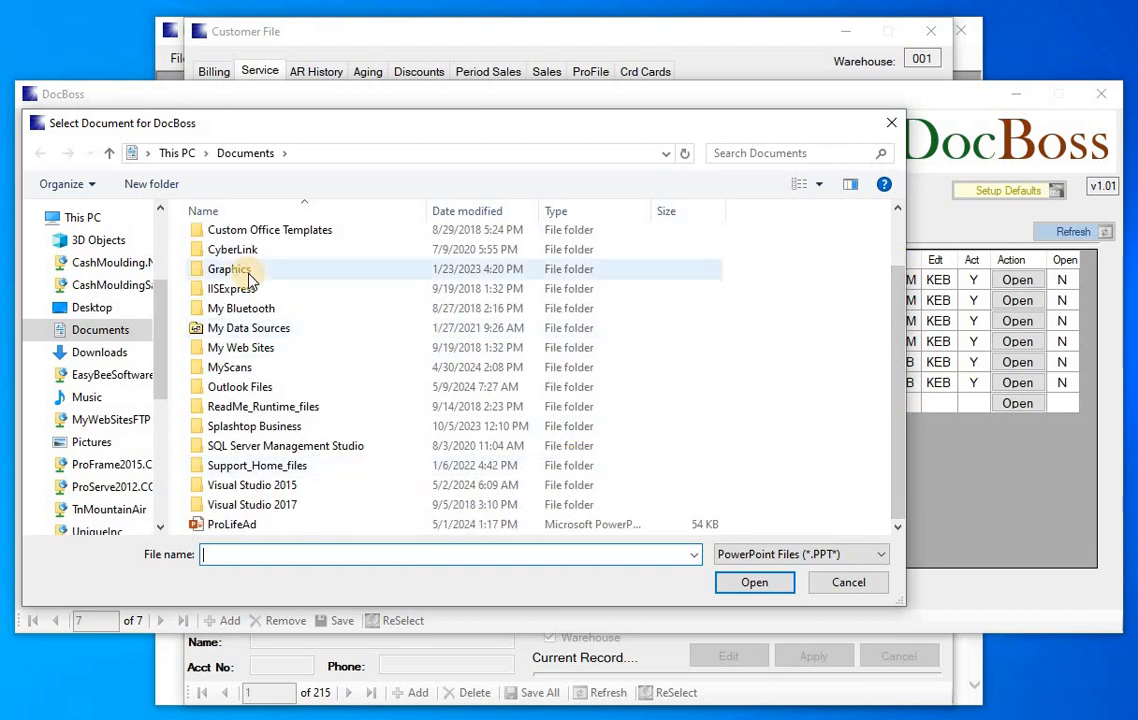
{"action": "left_click", "coordinate": [199, 530]}
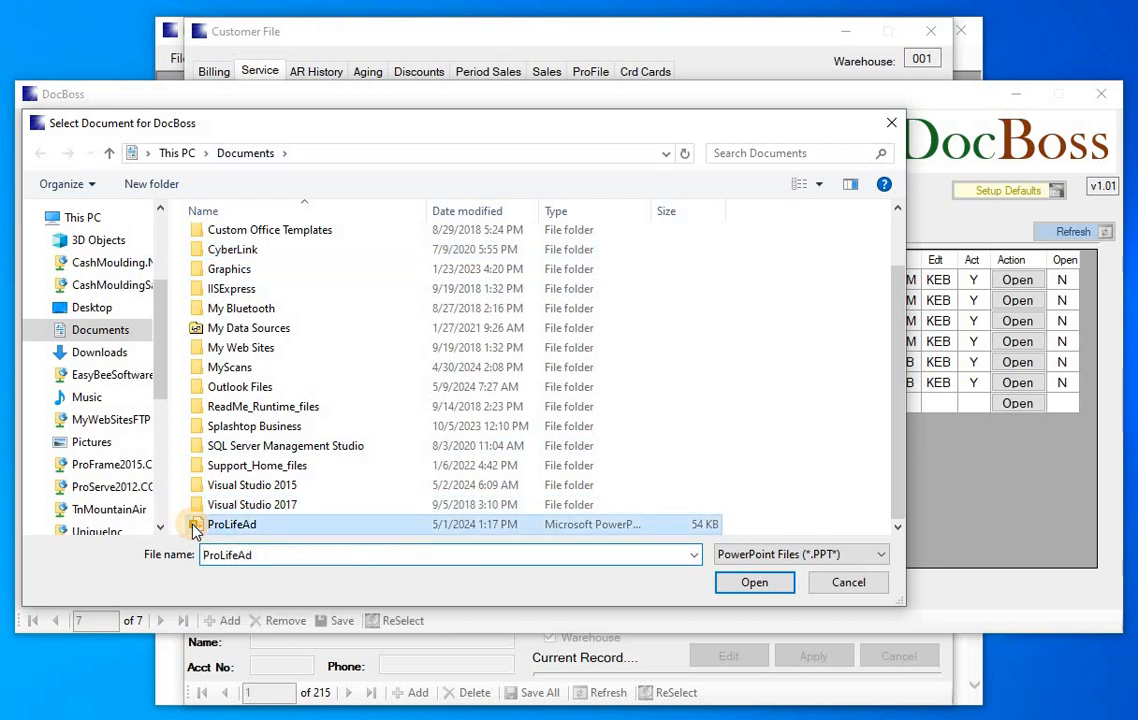
{"action": "double_click", "coordinate": [200, 530]}
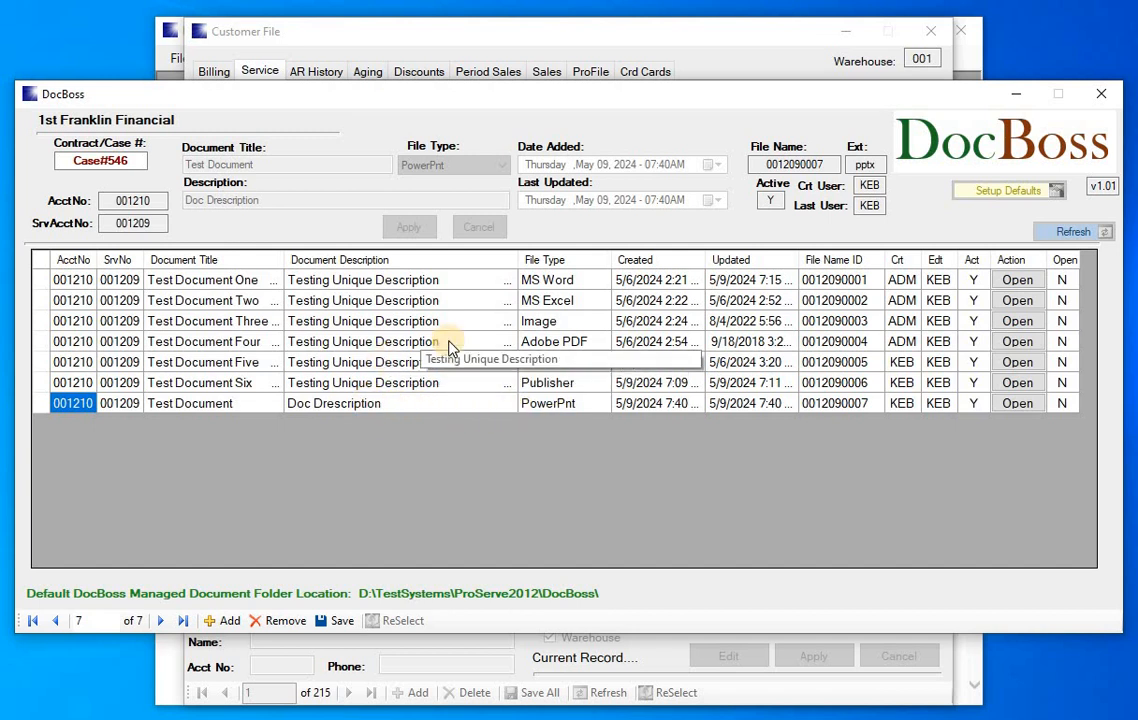
{"action": "left_click", "coordinate": [1025, 408]}
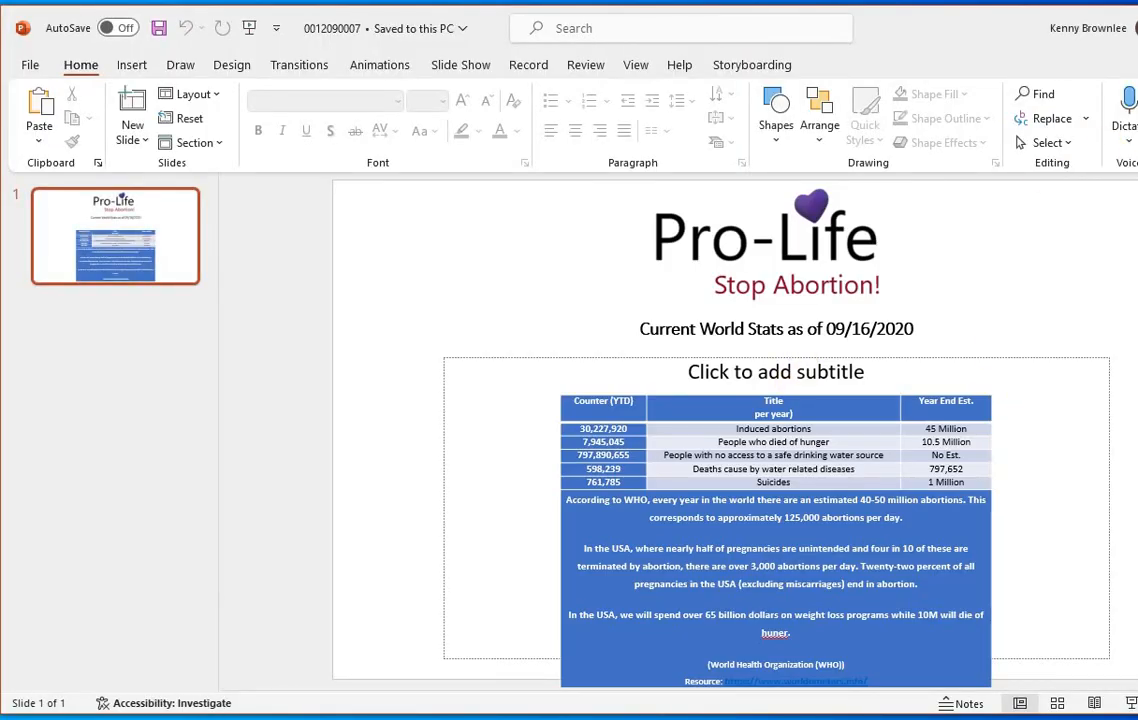
{"action": "key", "text": "alt+F4"}
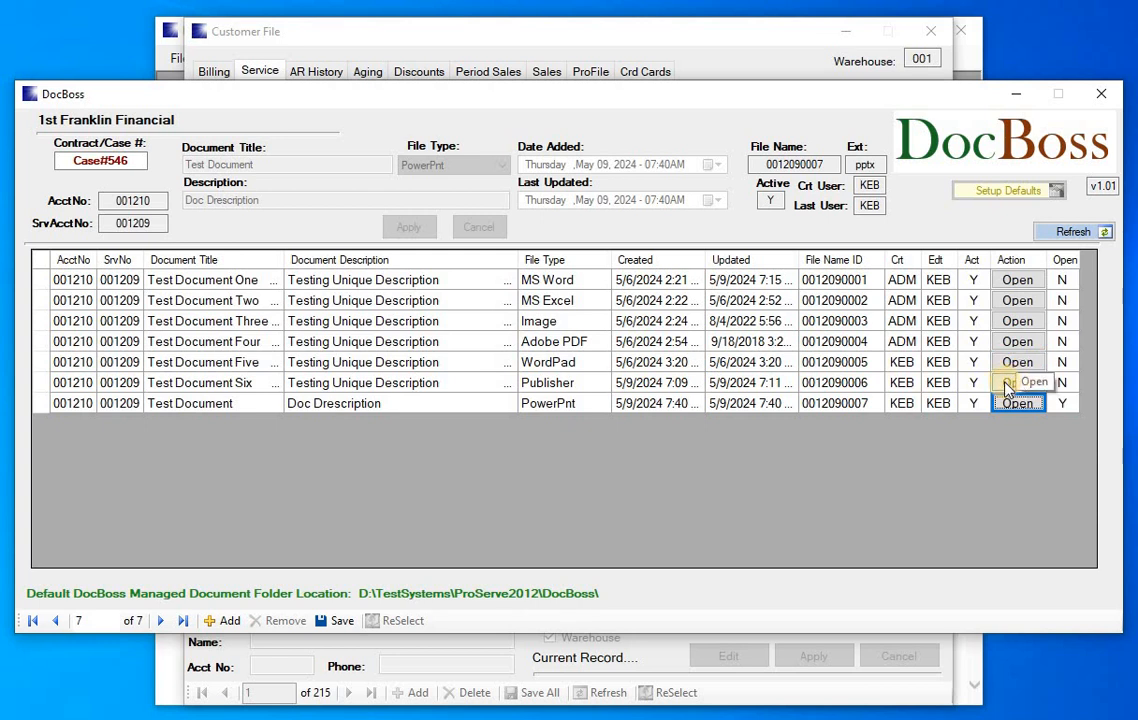
Step: Open Test Document Six in Publisher, minimize its window and refresh the DocBoss document list
{"action": "left_click", "coordinate": [1008, 388]}
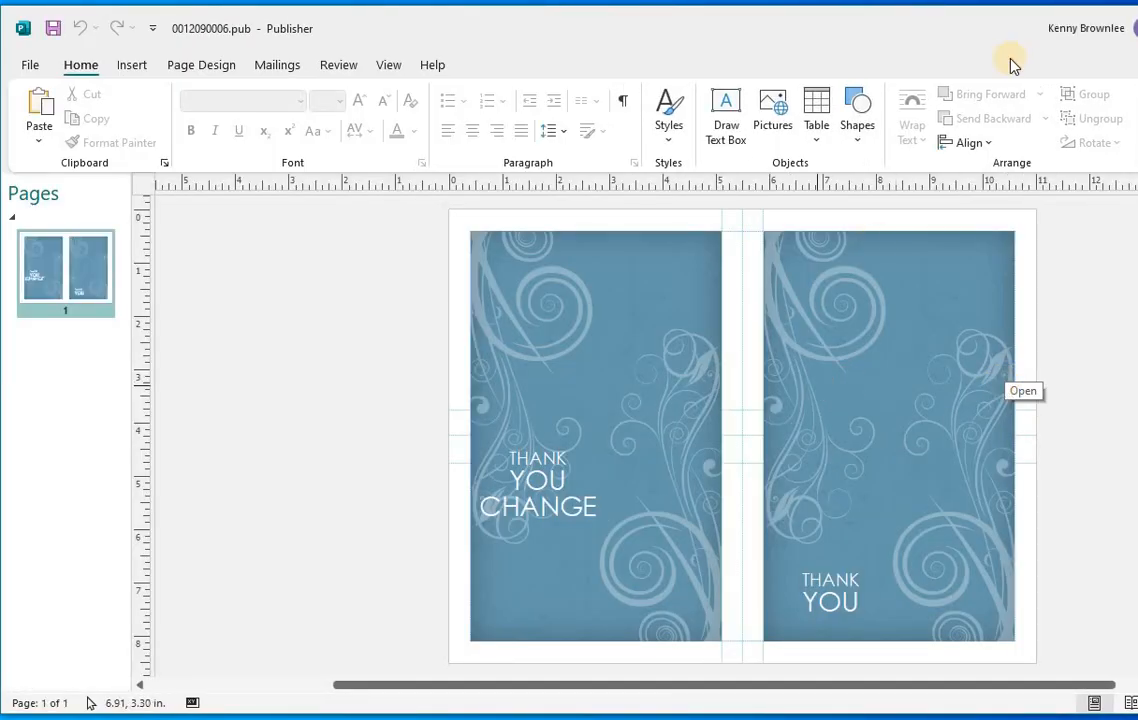
{"action": "left_click", "coordinate": [1136, 28]}
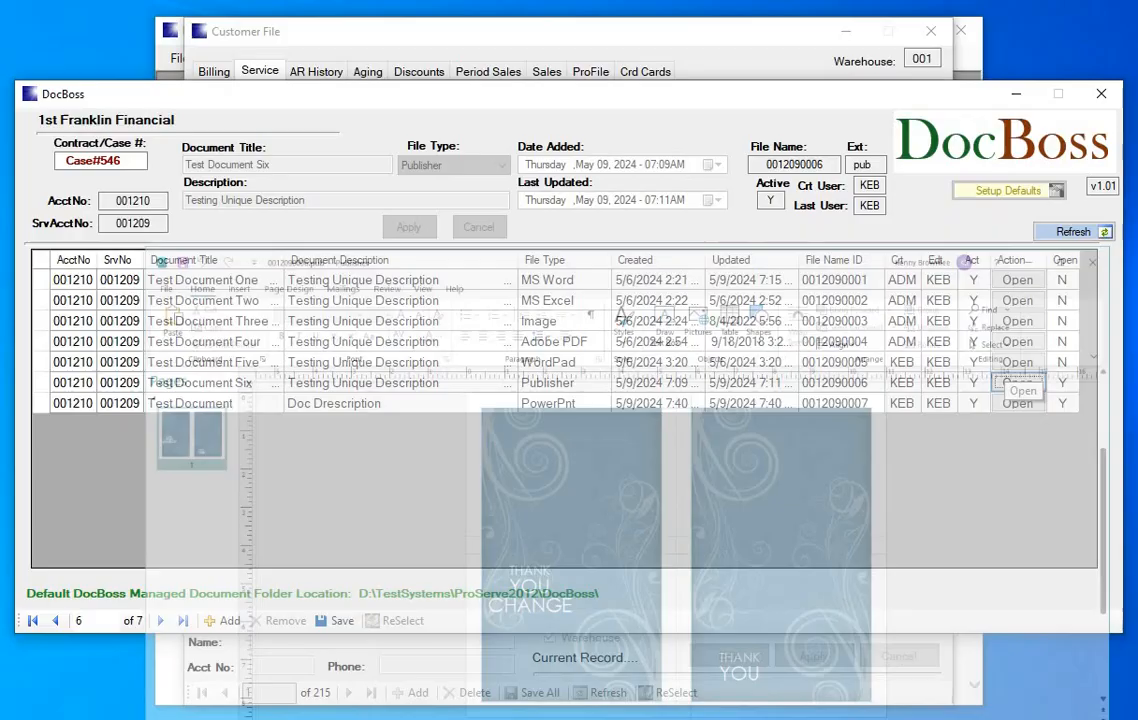
{"action": "left_click", "coordinate": [1068, 233]}
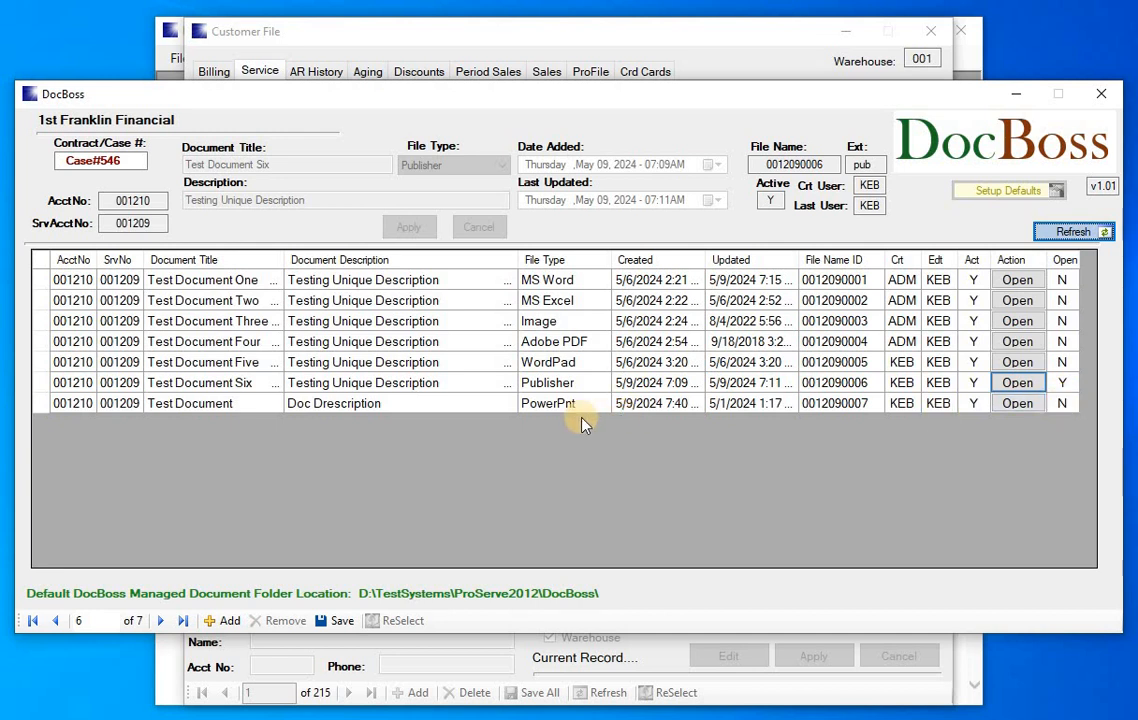
Step: Try to open Test Document Six again from the document list while it is still open in Publisher
{"action": "left_click", "coordinate": [1063, 387]}
{"action": "left_click", "coordinate": [1059, 388]}
{"action": "left_click", "coordinate": [1018, 385]}
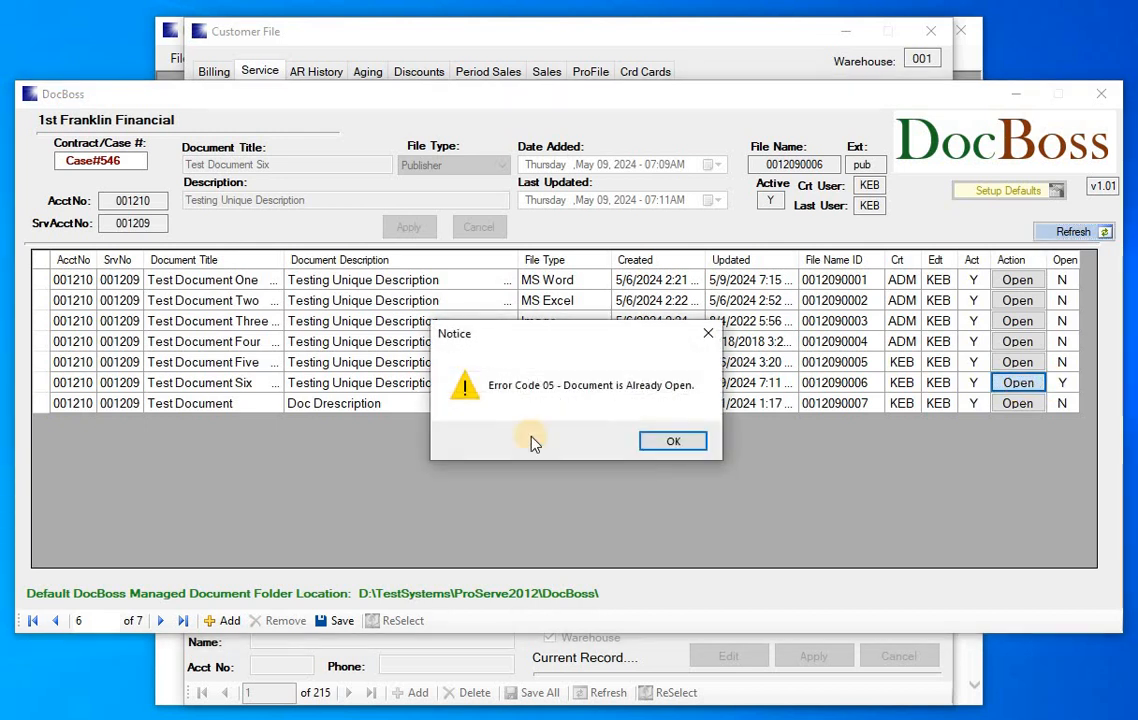
{"action": "left_click", "coordinate": [652, 446]}
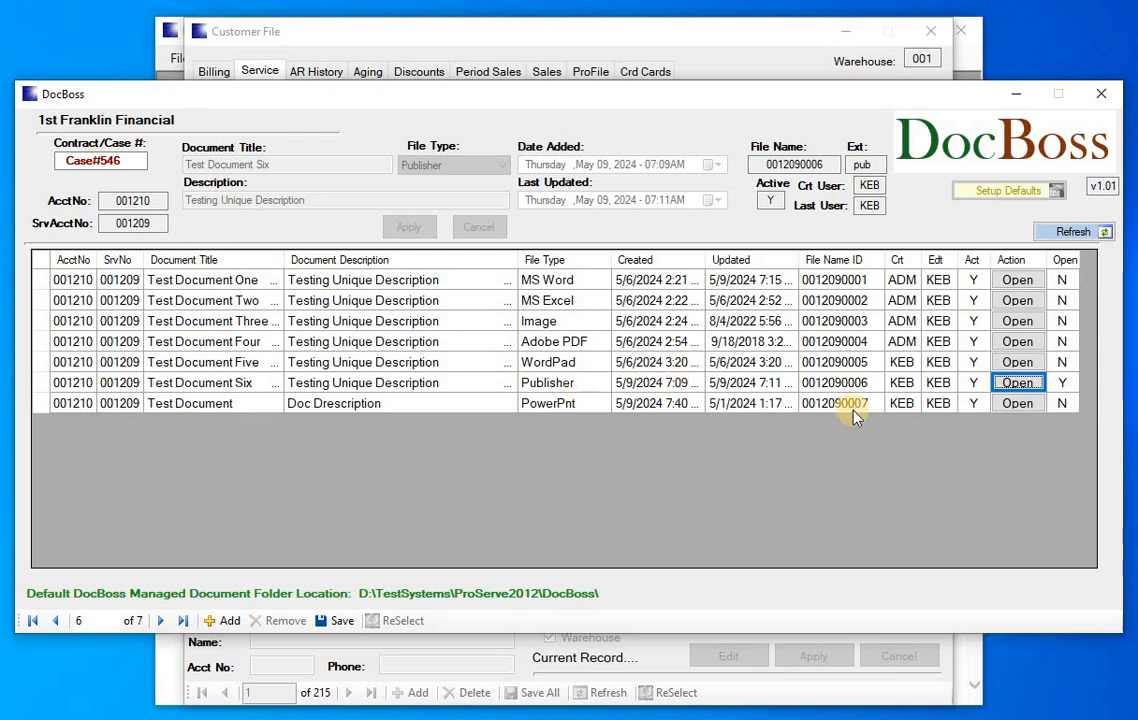
{"action": "left_click", "coordinate": [1017, 383]}
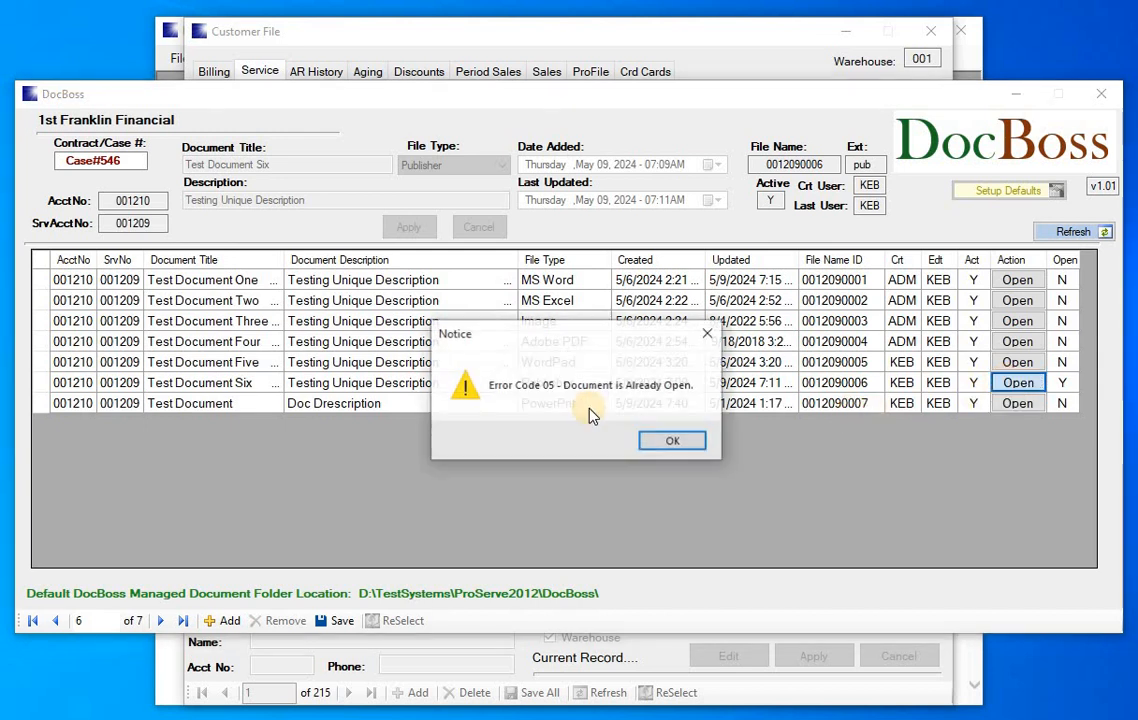
{"action": "left_click", "coordinate": [670, 441]}
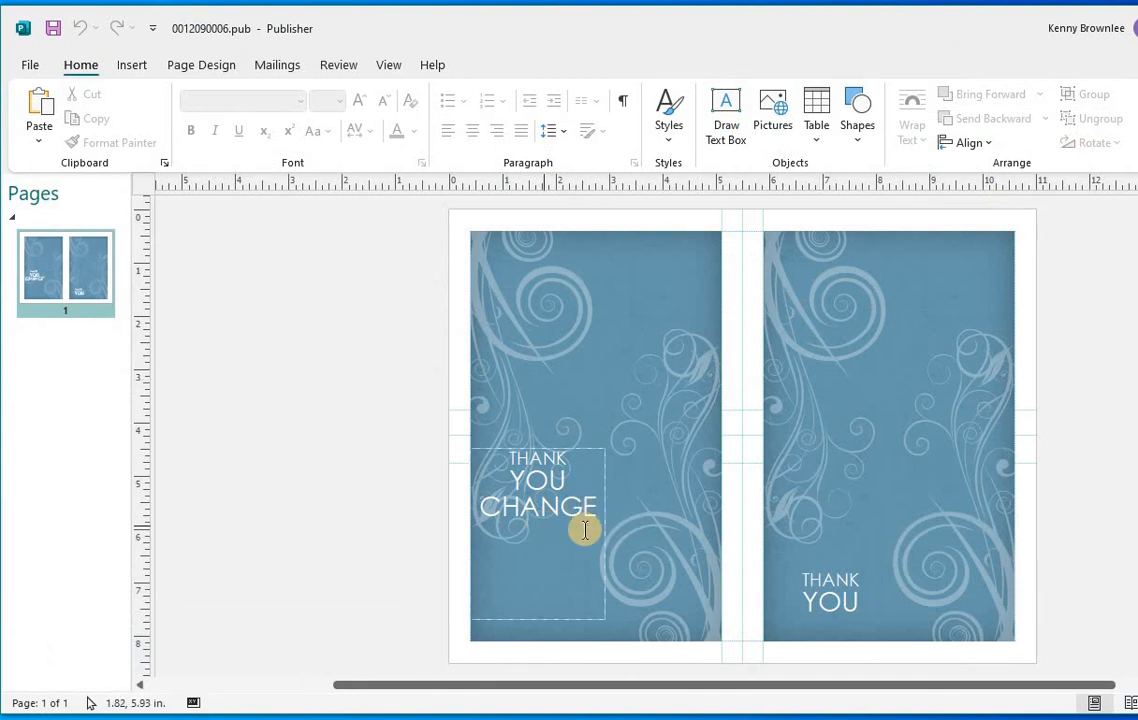
Step: Add another line reading "CHANGE" below the existing CHANGE line in the left panel's text box of the publication
{"action": "left_click", "coordinate": [607, 507]}
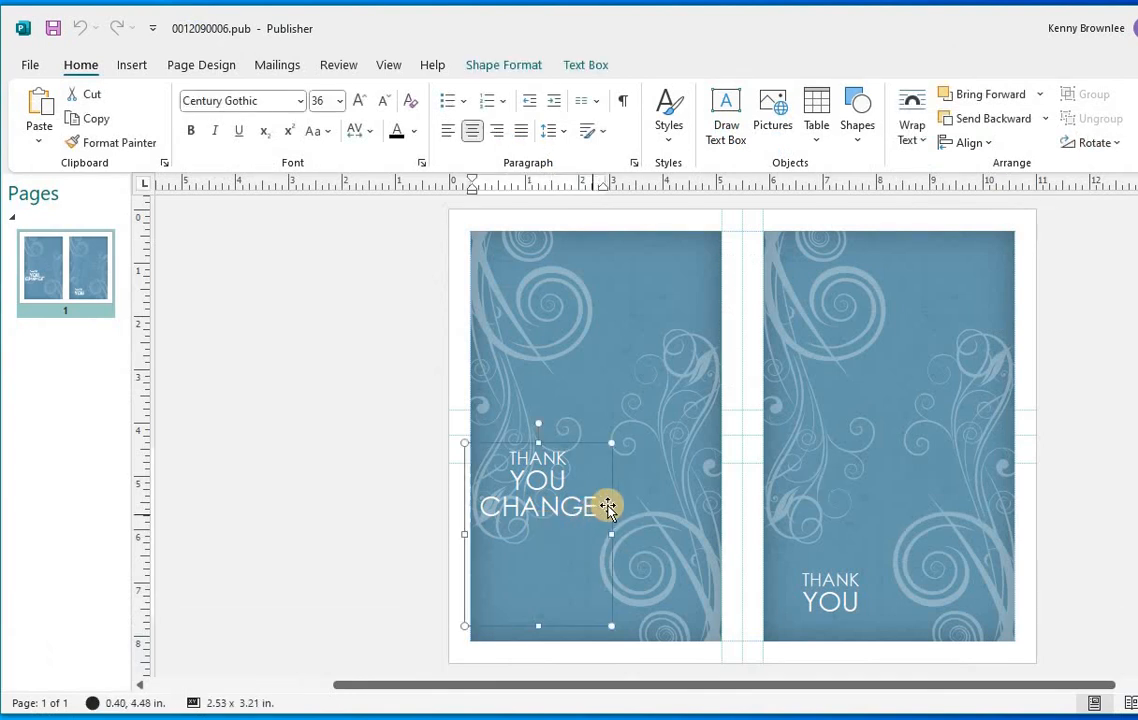
{"action": "left_click", "coordinate": [601, 507]}
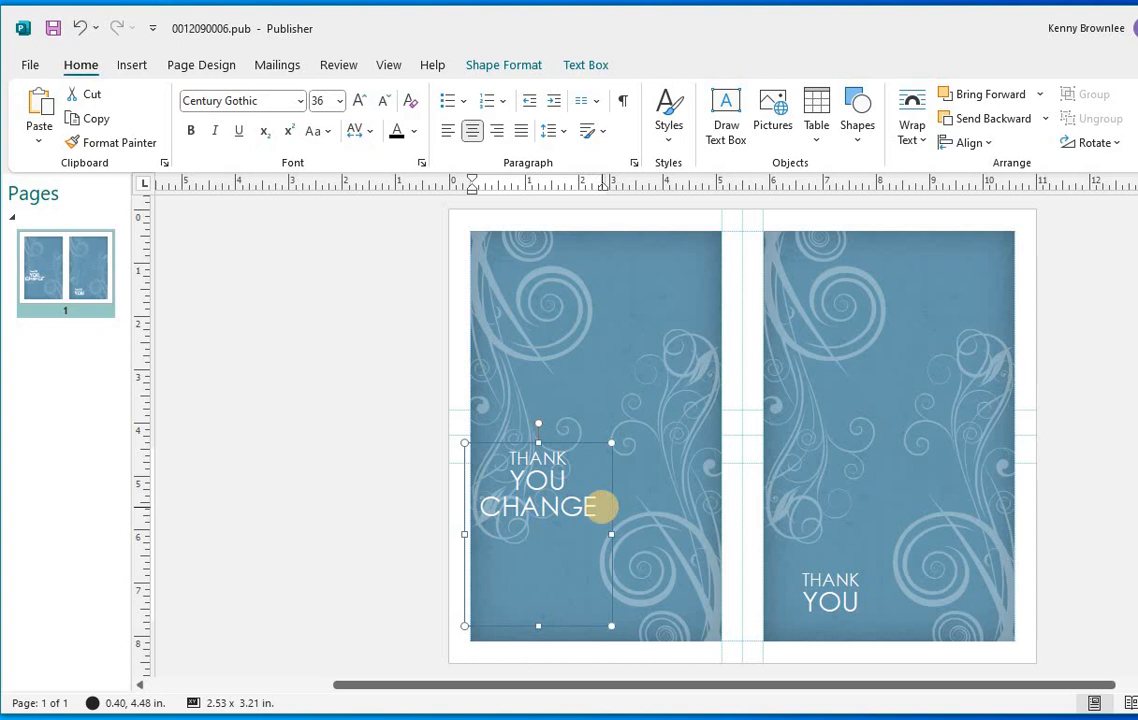
{"action": "key", "text": "Return"}
{"action": "type", "text": "CHANGE"}
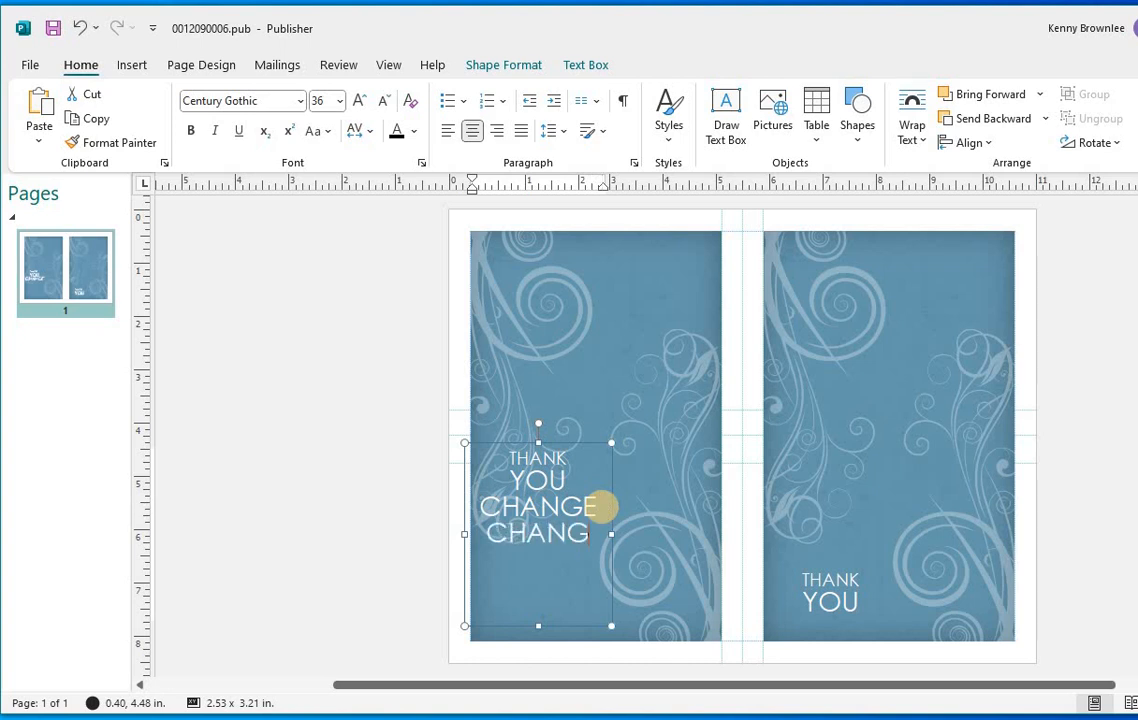
{"action": "key", "text": "Return"}
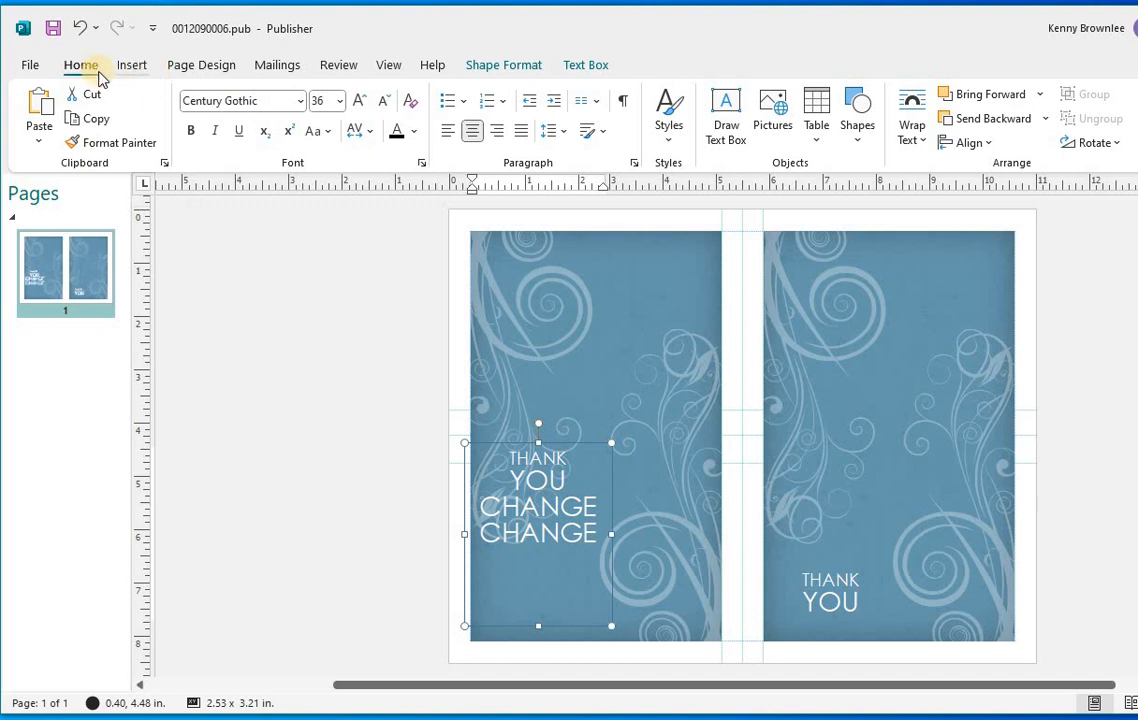
Step: Save and close the edited publication, and refresh the DocBoss document list
{"action": "left_click", "coordinate": [53, 32]}
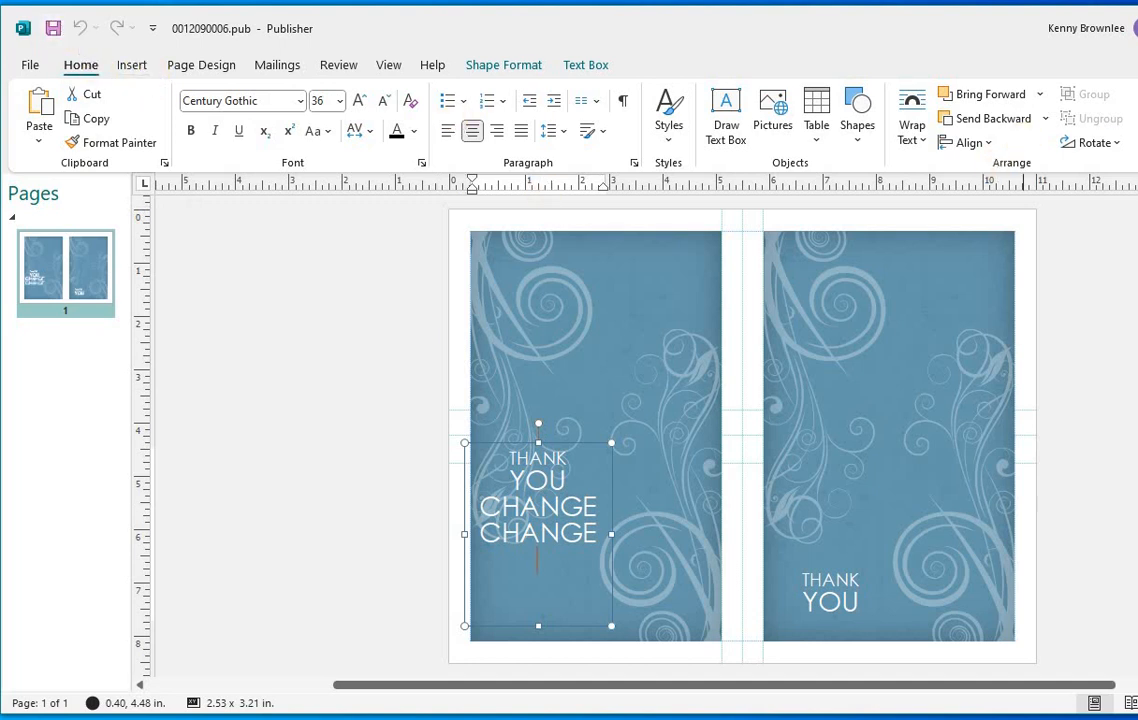
{"action": "left_click", "coordinate": [1137, 28]}
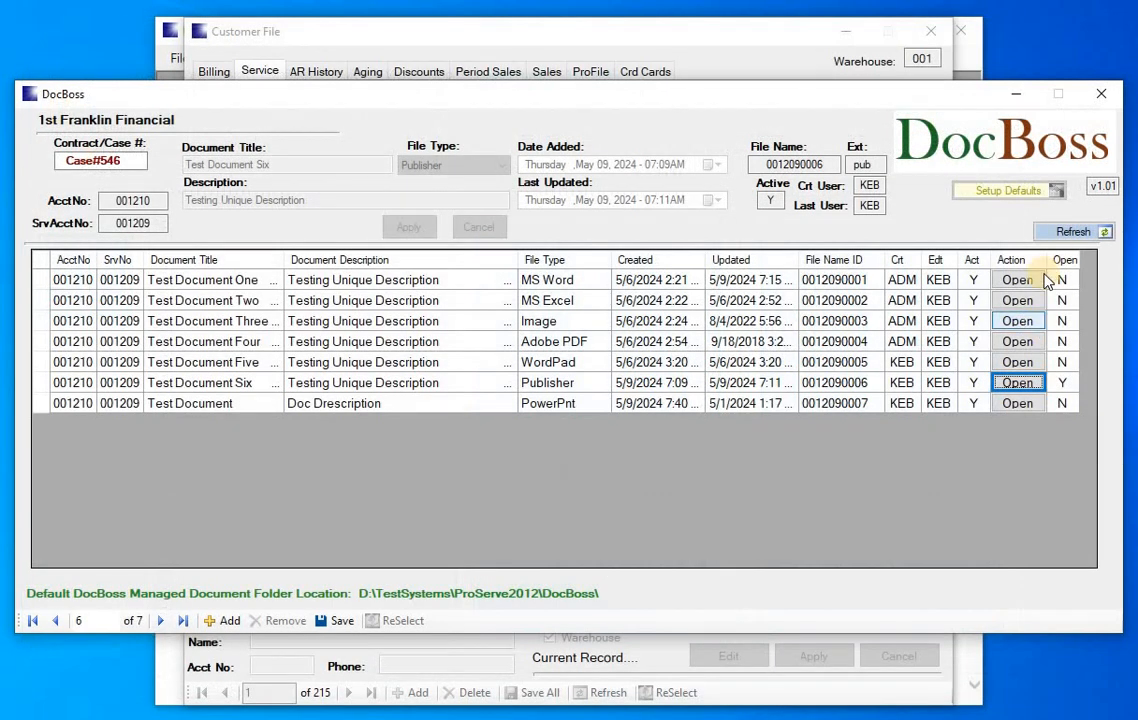
{"action": "left_click", "coordinate": [1068, 232]}
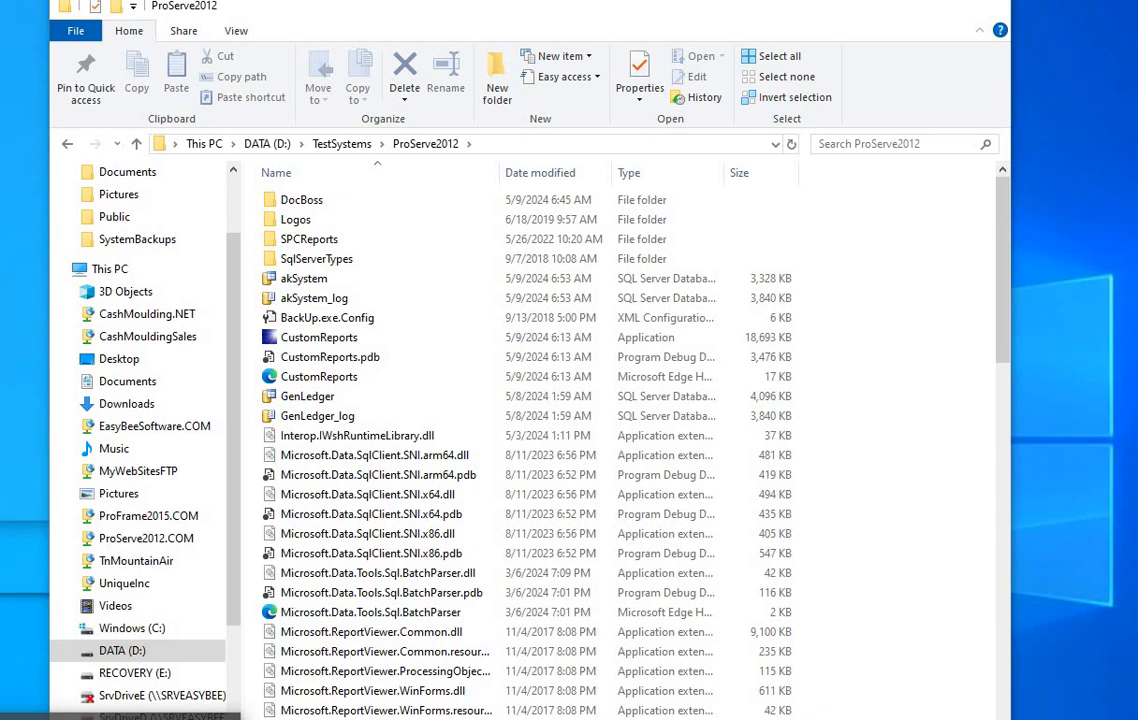
Step: Browse the ProServe2012 DocBoss folder's first two account subfolders in File Explorer, return to the ProServe2012 folder and minimize the window
{"action": "left_click", "coordinate": [50, 717]}
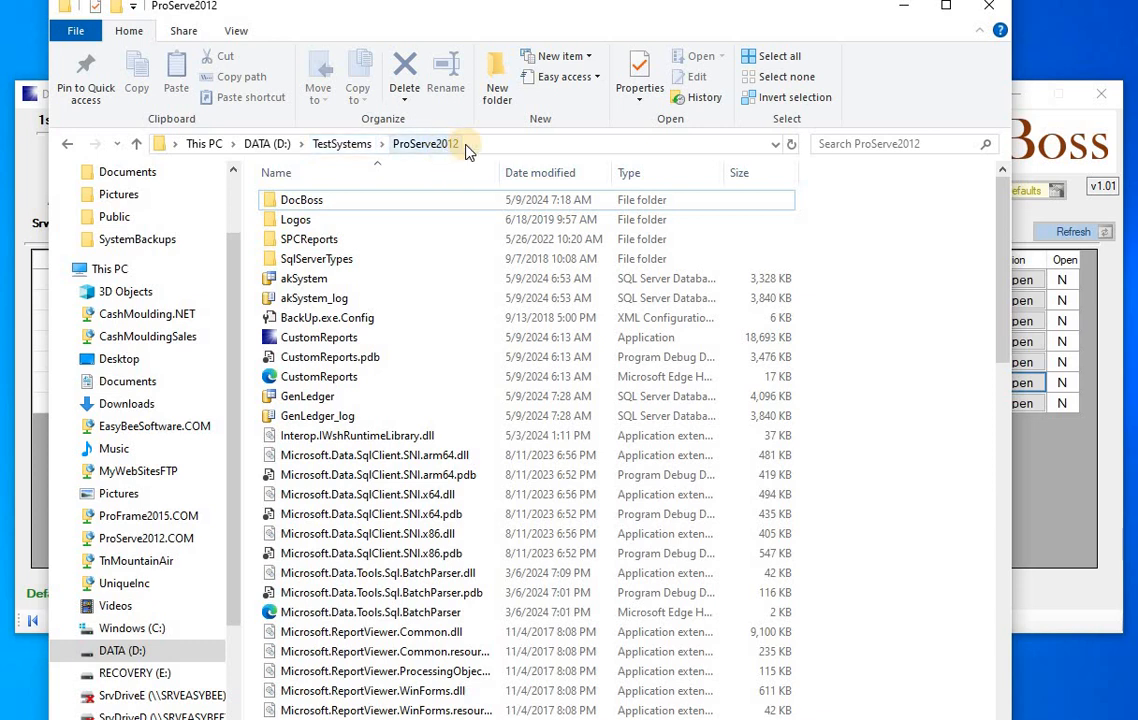
{"action": "left_click", "coordinate": [275, 201]}
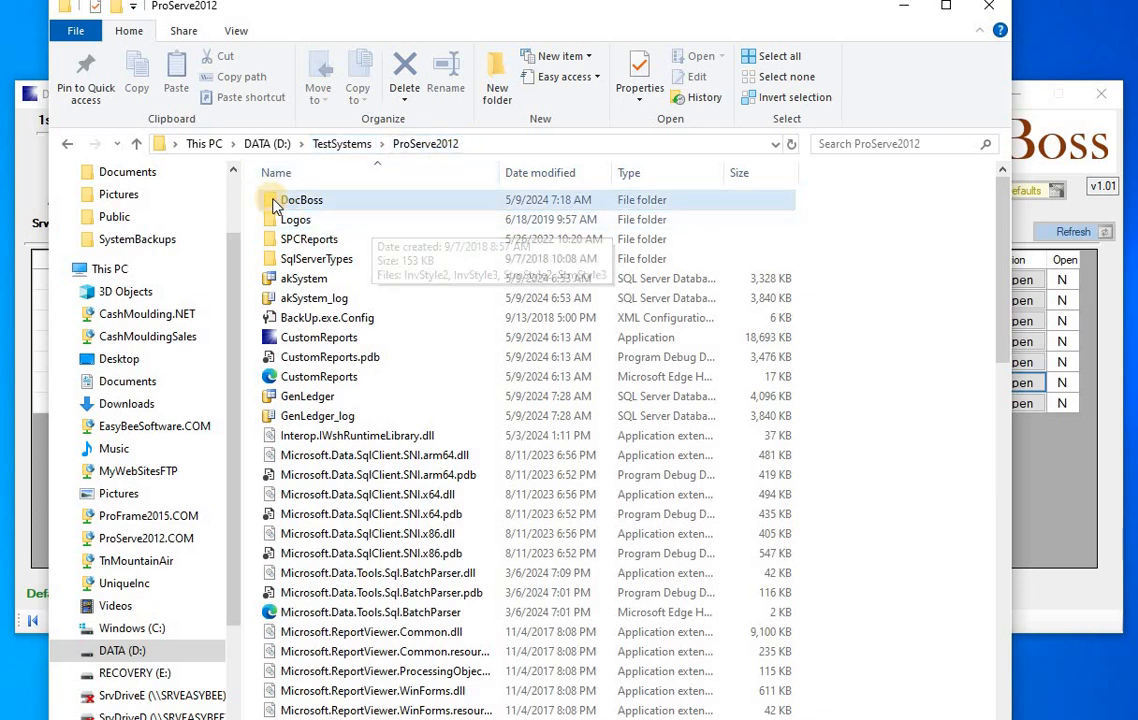
{"action": "double_click", "coordinate": [275, 201]}
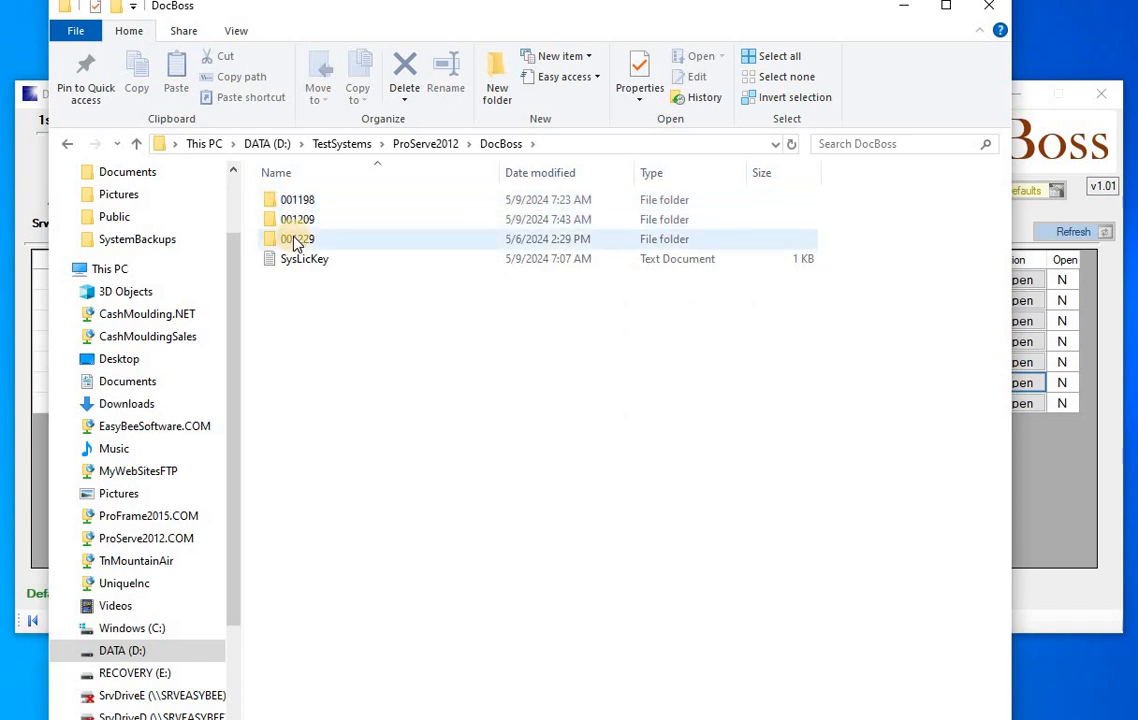
{"action": "double_click", "coordinate": [272, 203]}
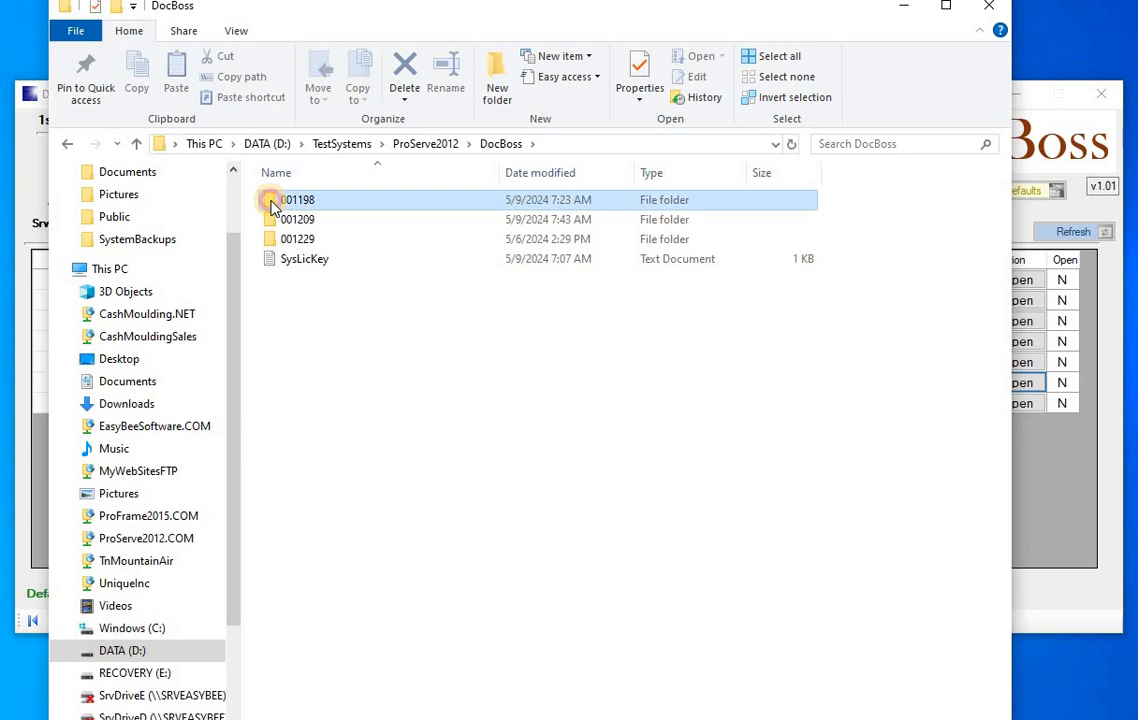
{"action": "left_click", "coordinate": [500, 144]}
{"action": "double_click", "coordinate": [281, 222]}
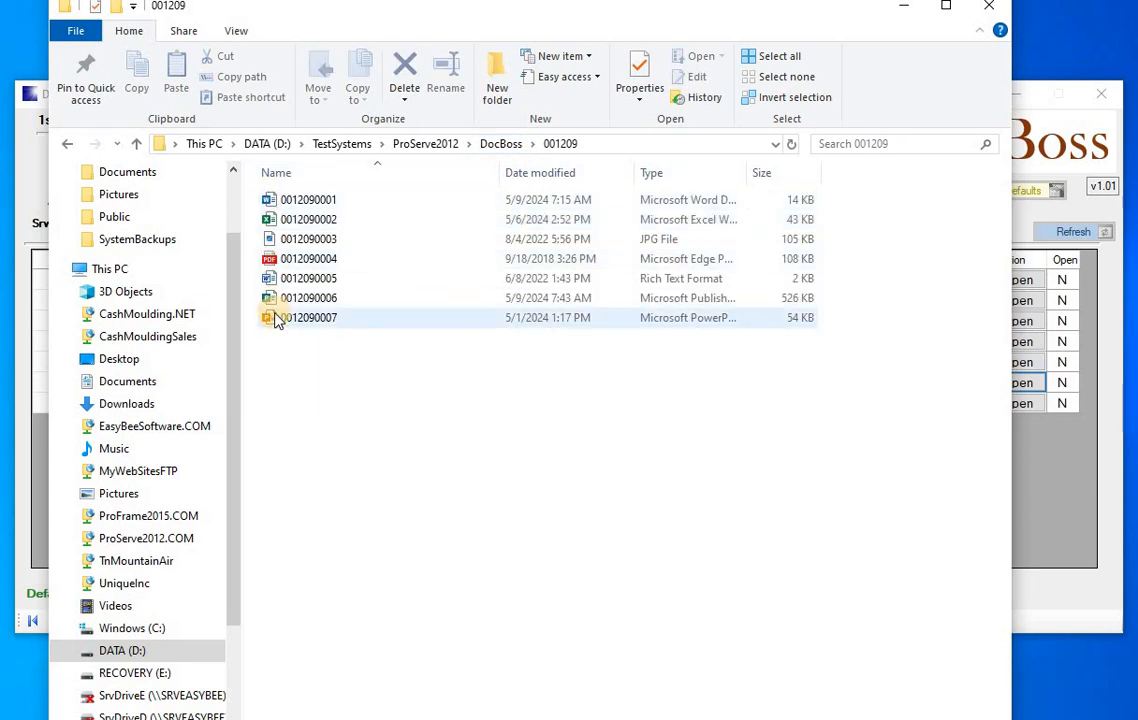
{"action": "left_click", "coordinate": [430, 150]}
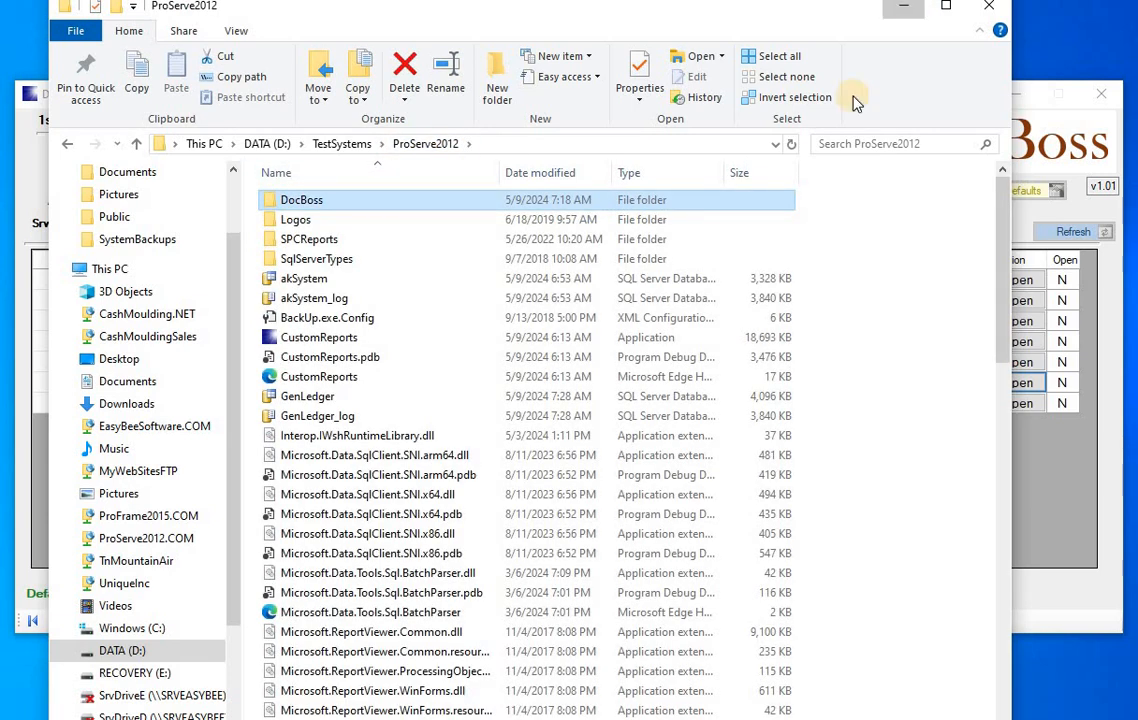
{"action": "left_click", "coordinate": [905, 8]}
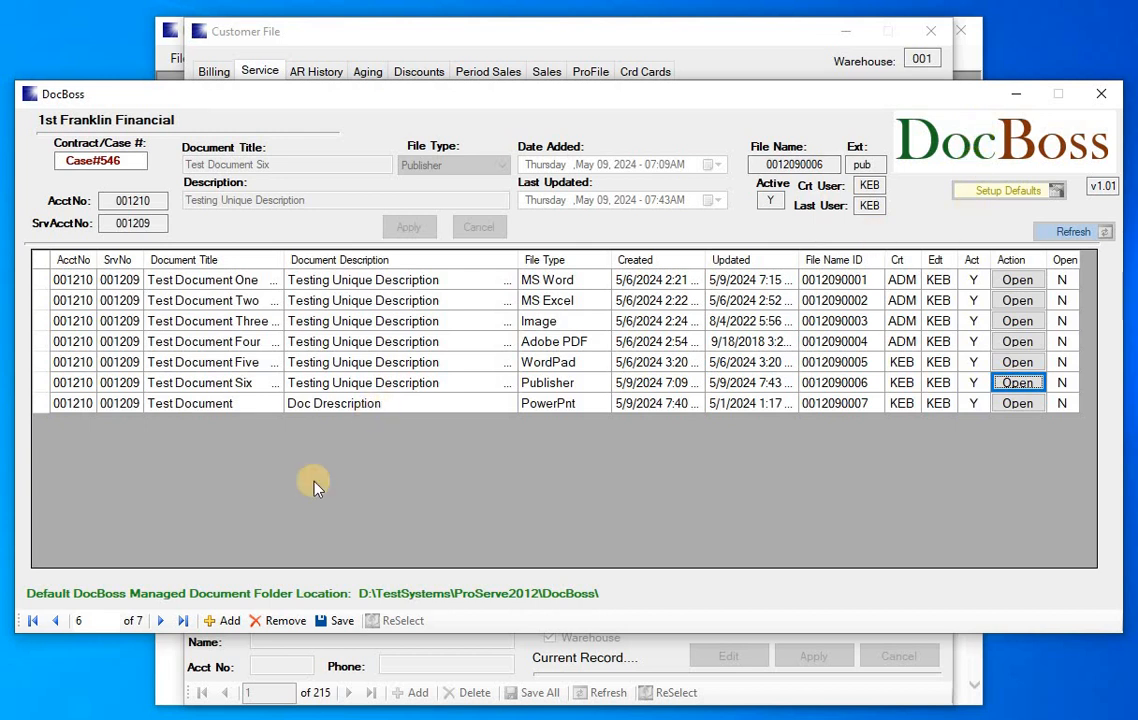
Step: Save the DocBoss document records, open Setup Defaults to review the program names and default file path, and cancel without changes
{"action": "left_click", "coordinate": [340, 621]}
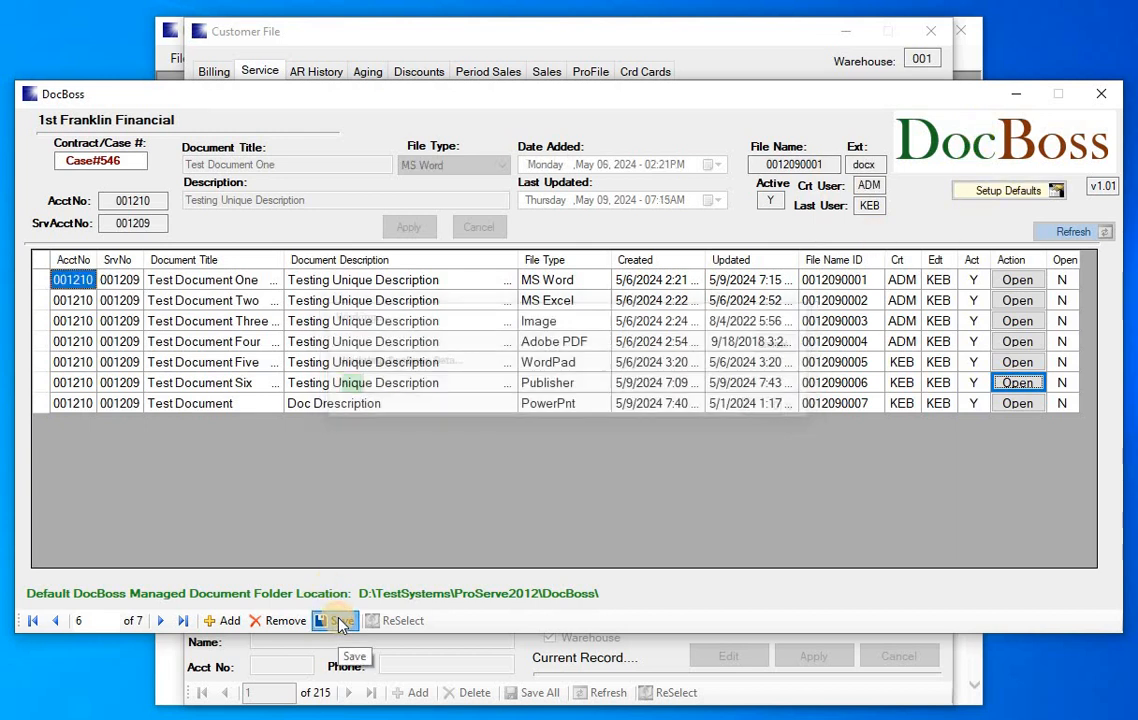
{"action": "left_click", "coordinate": [1000, 192]}
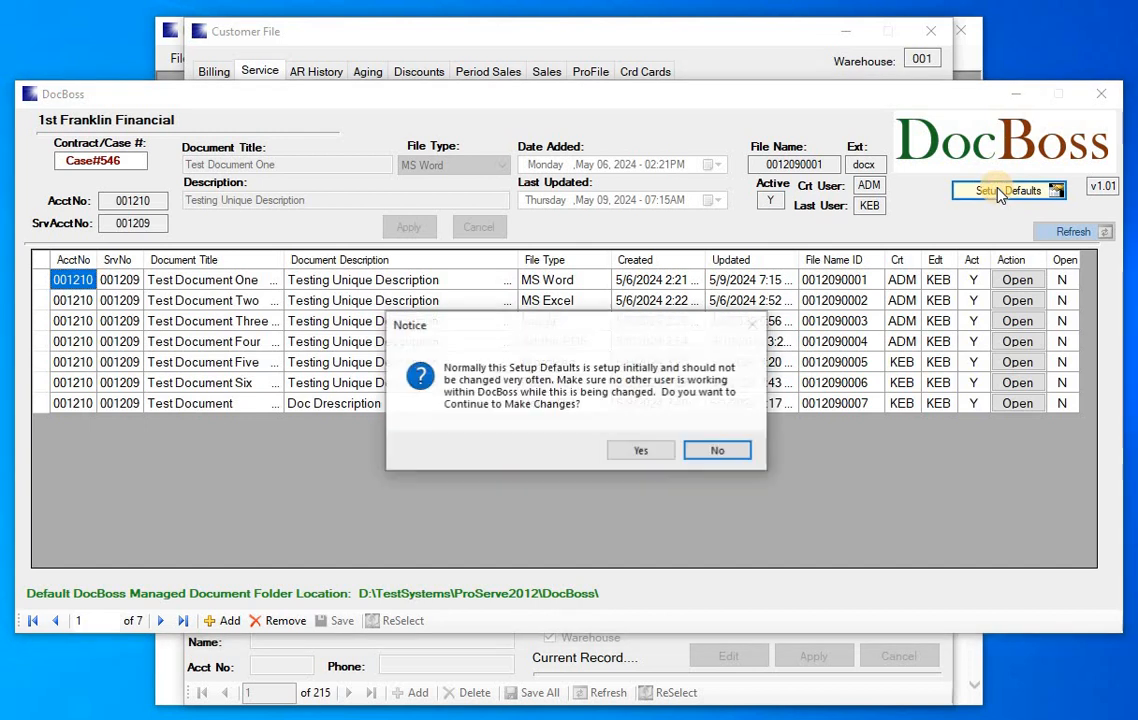
{"action": "left_click", "coordinate": [637, 453]}
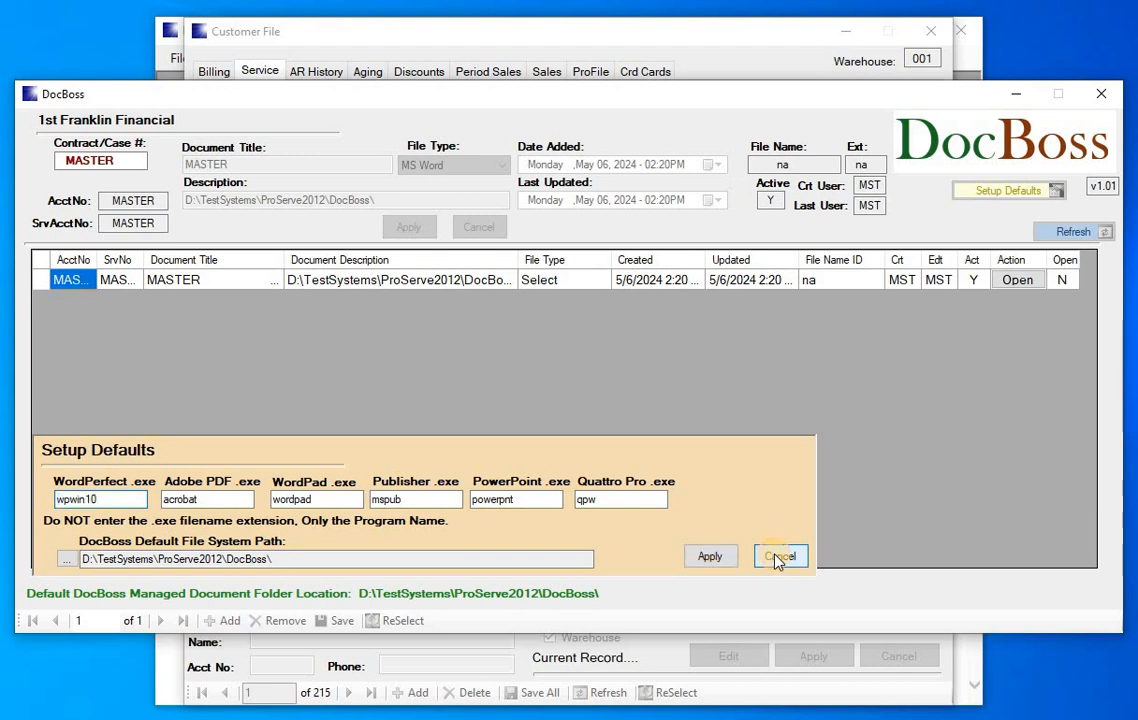
{"action": "left_click", "coordinate": [779, 557]}
{"action": "left_click", "coordinate": [712, 443]}
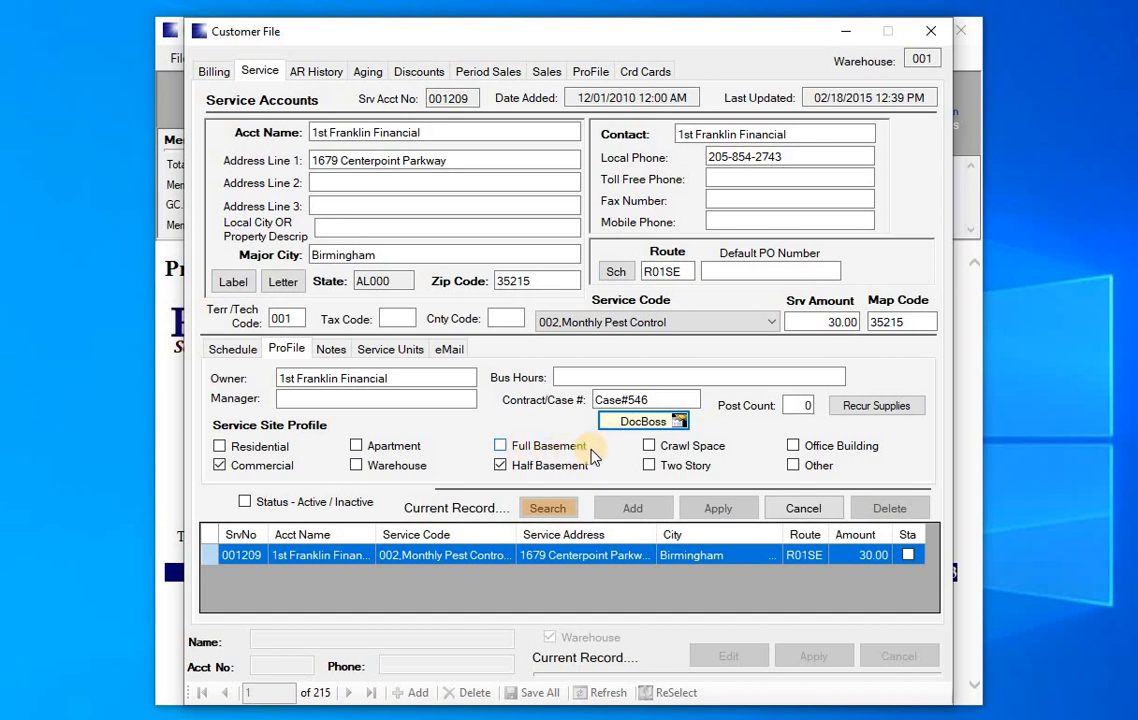
Step: Reopen DocBoss for the 1st Franklin Financial service account with the trial offer, minimize its window and restore it
{"action": "left_click", "coordinate": [637, 424]}
{"action": "left_click", "coordinate": [732, 496]}
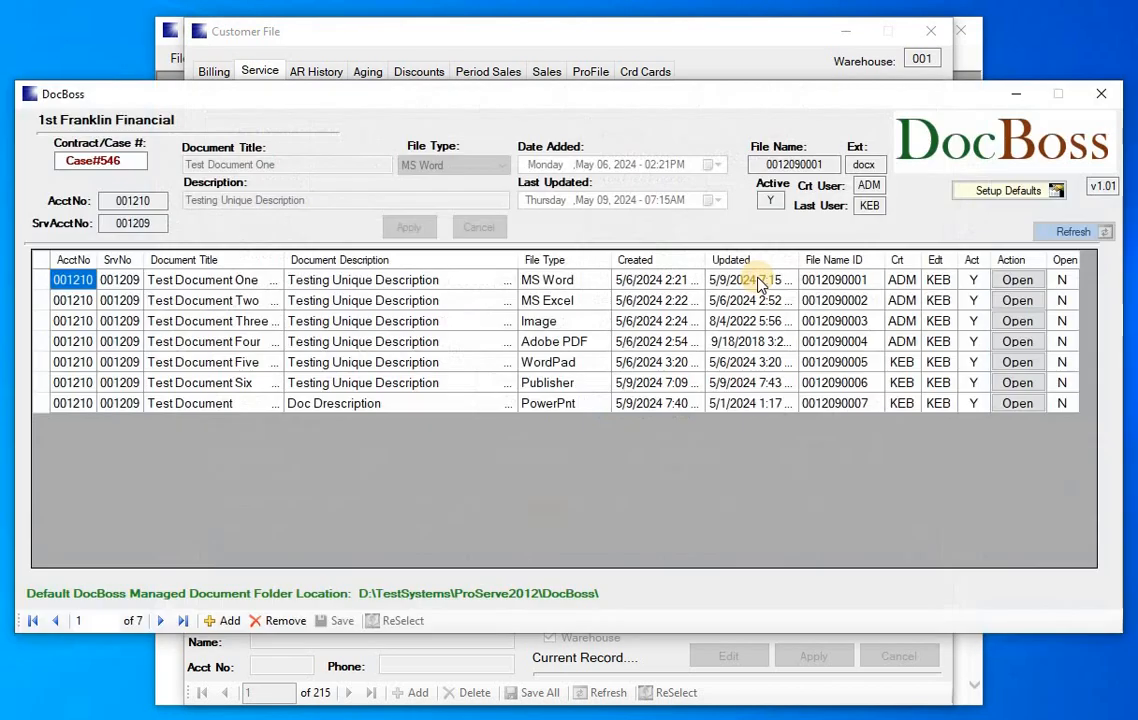
{"action": "left_click", "coordinate": [1013, 94]}
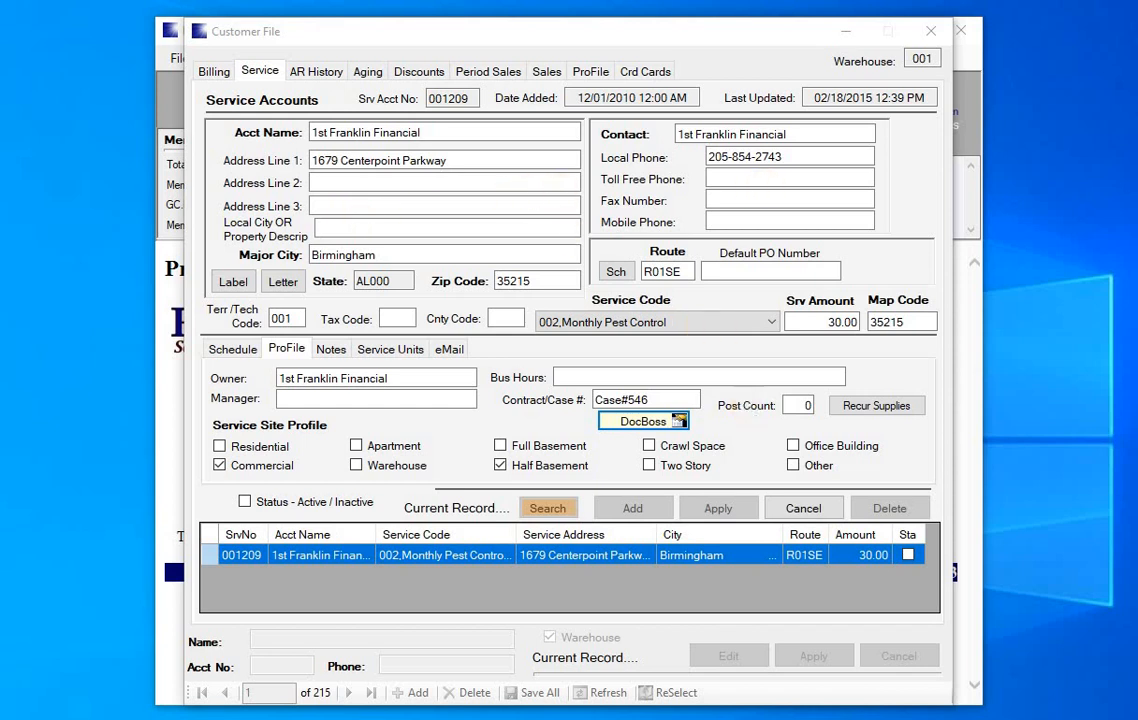
{"action": "left_click", "coordinate": [679, 421]}
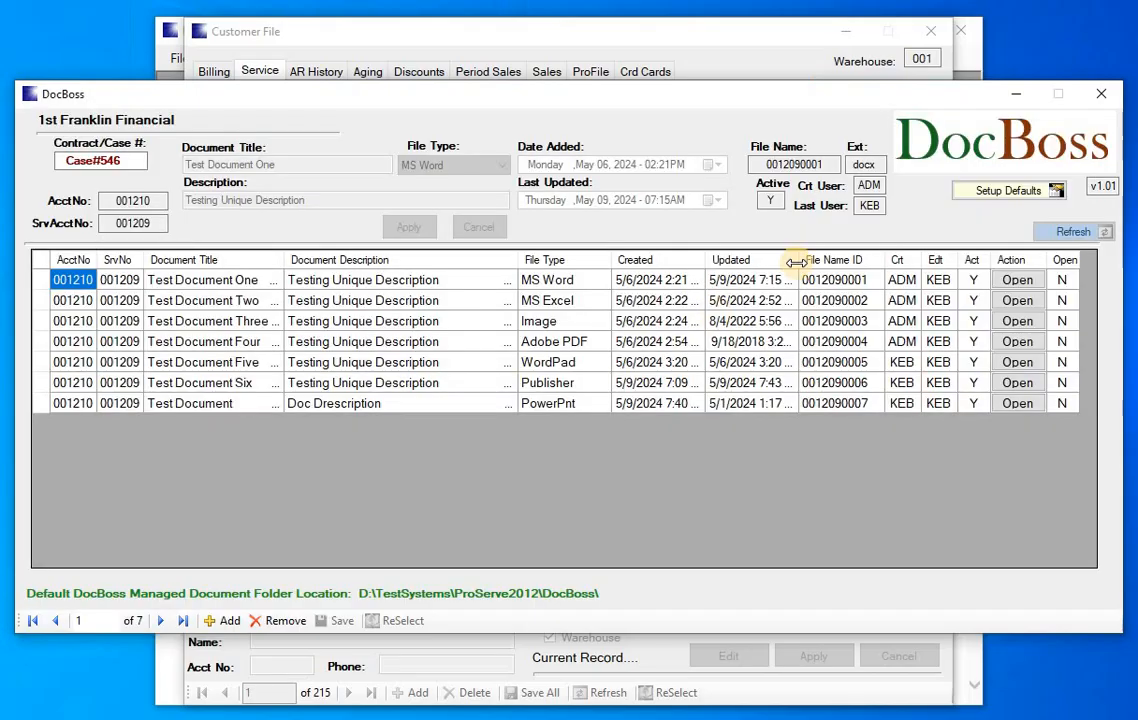
Step: Close DocBoss, cancel editing of the service account and billing record, and minimize the Customer File
{"action": "left_click", "coordinate": [1100, 95]}
{"action": "left_click", "coordinate": [790, 512]}
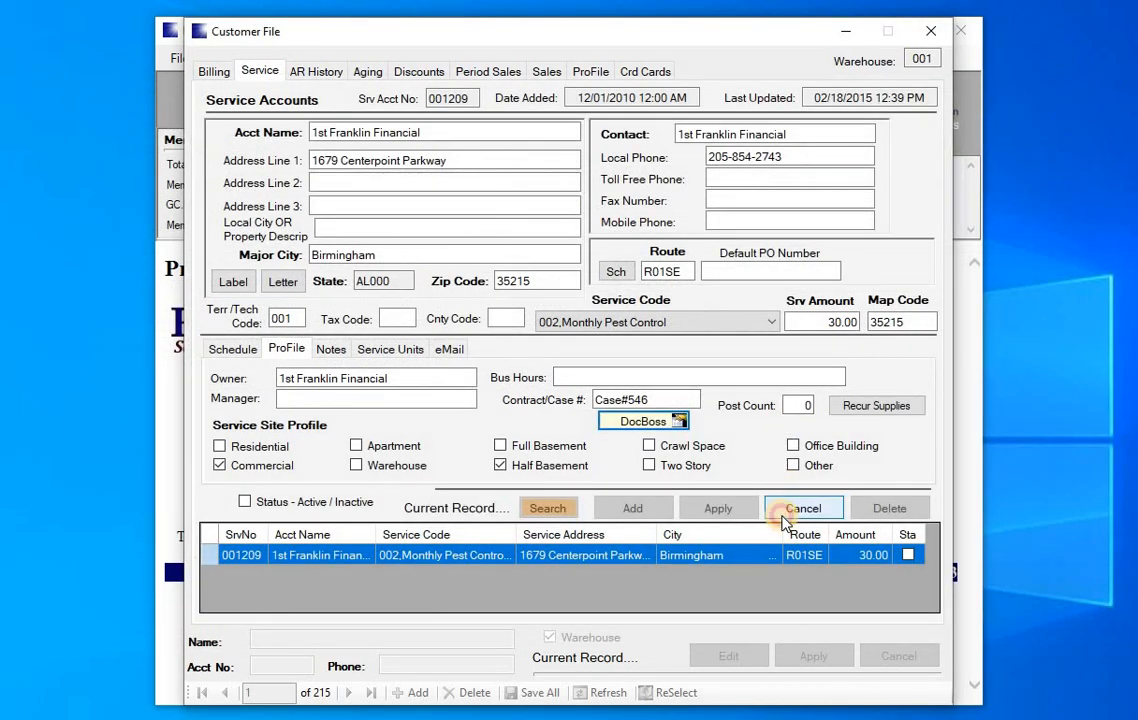
{"action": "left_click", "coordinate": [212, 72]}
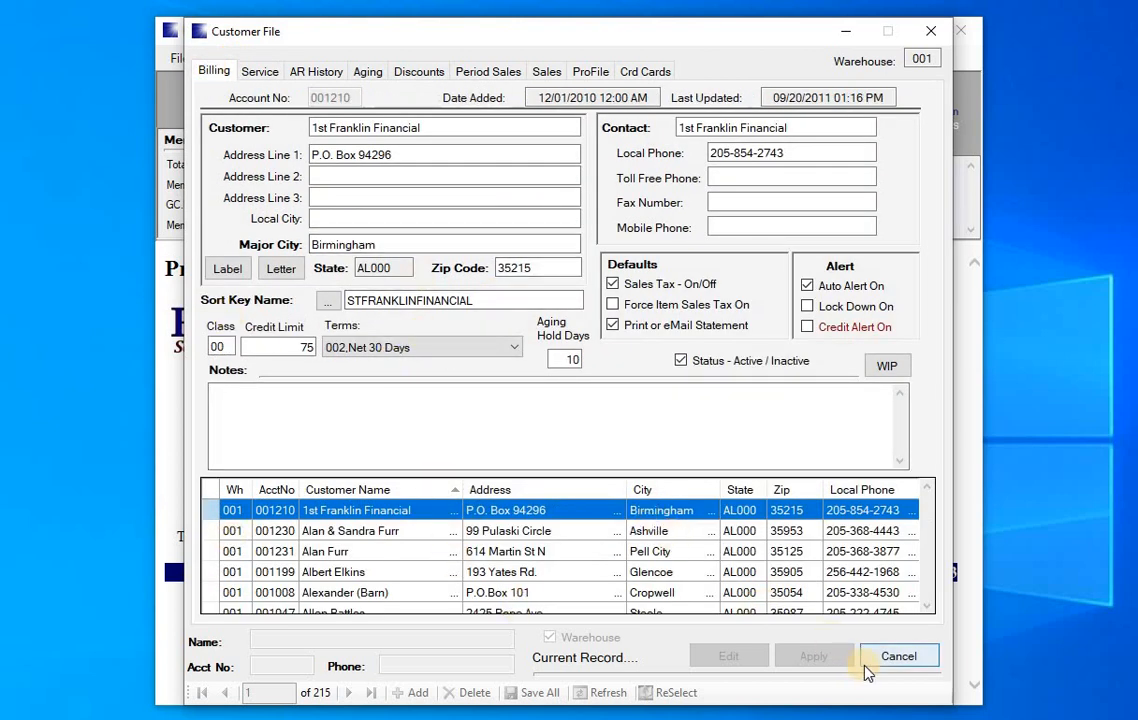
{"action": "left_click", "coordinate": [896, 657]}
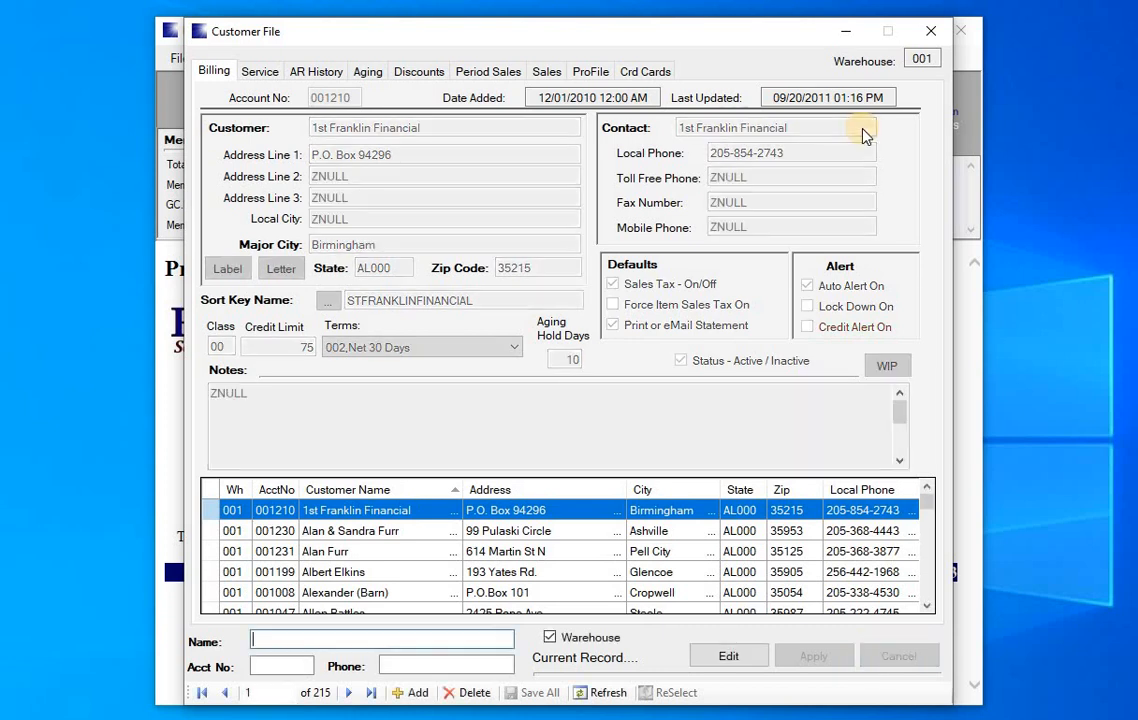
{"action": "left_click", "coordinate": [850, 31]}
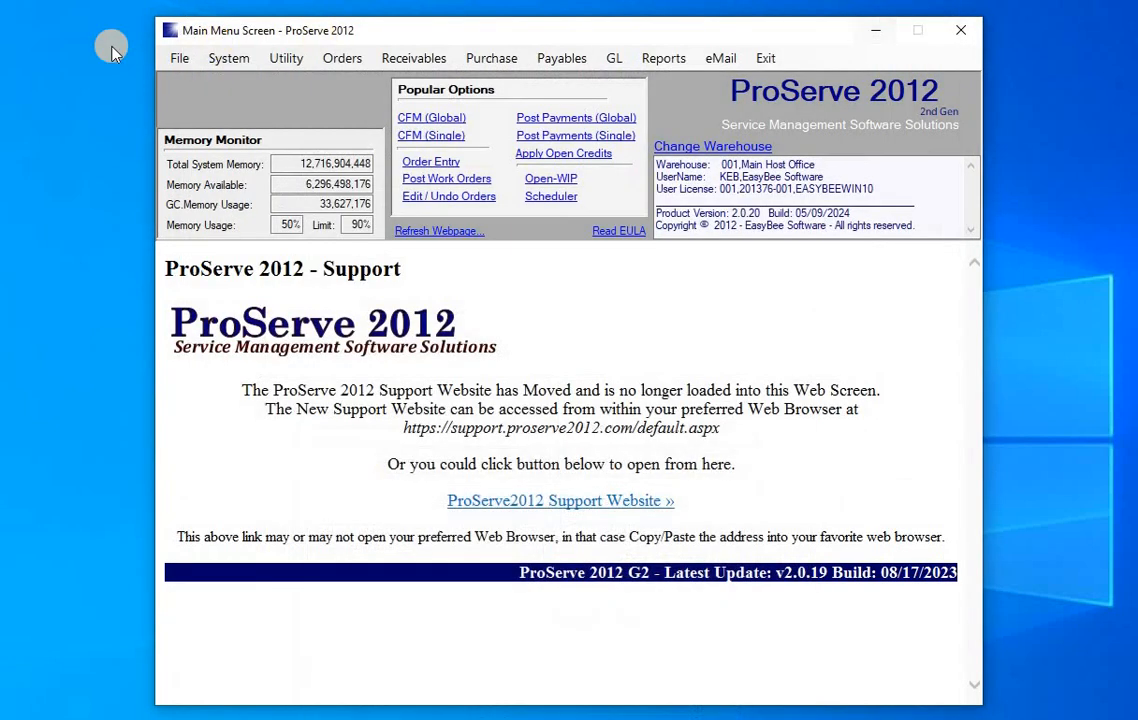
Step: Open DocBoss from the ProServe main screen with the trial offer, search names for "A" and select the account with the test contract/case number
{"action": "left_click", "coordinate": [178, 57]}
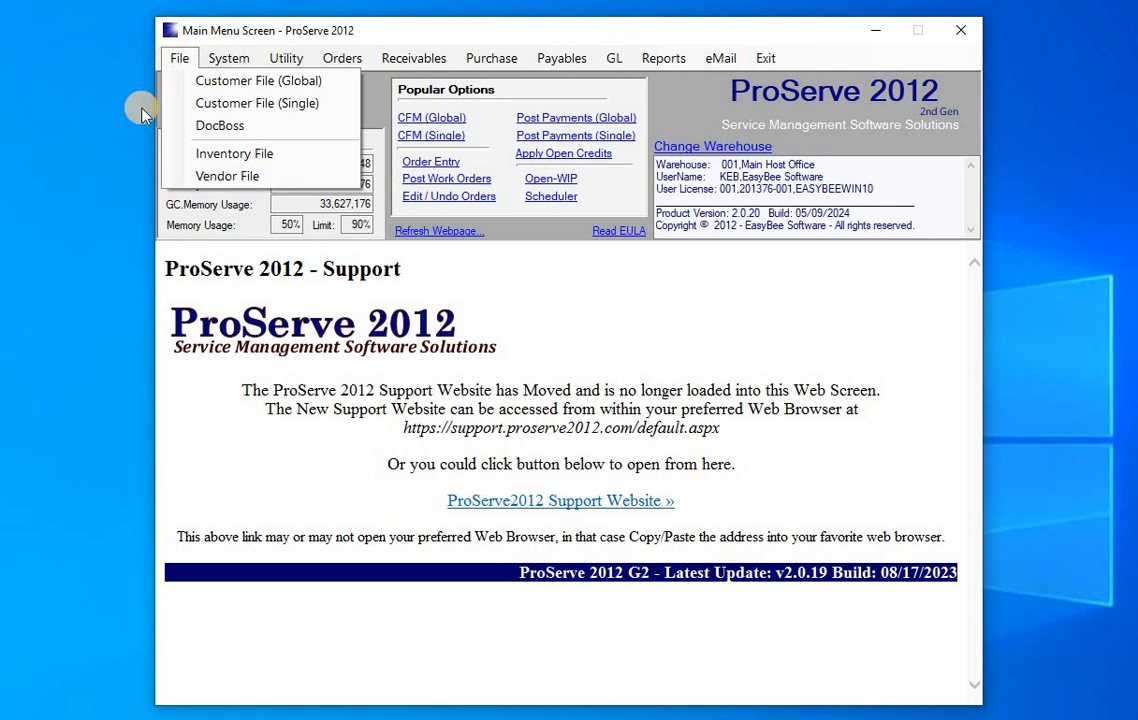
{"action": "left_click", "coordinate": [210, 127]}
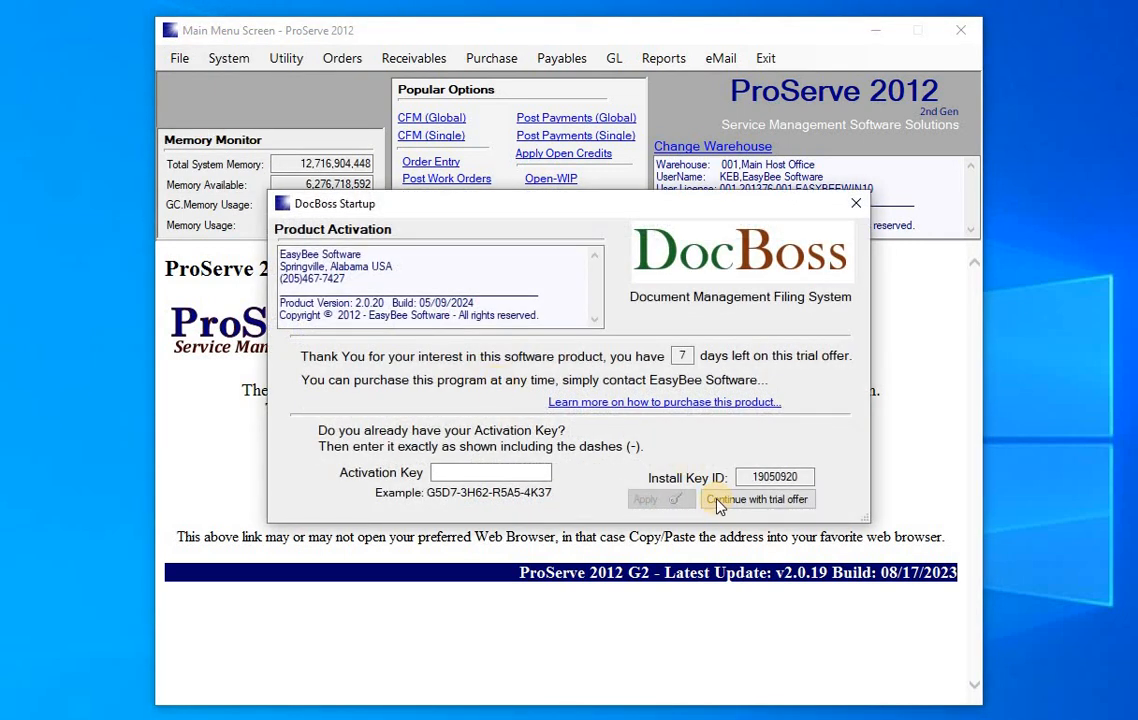
{"action": "left_click", "coordinate": [718, 500]}
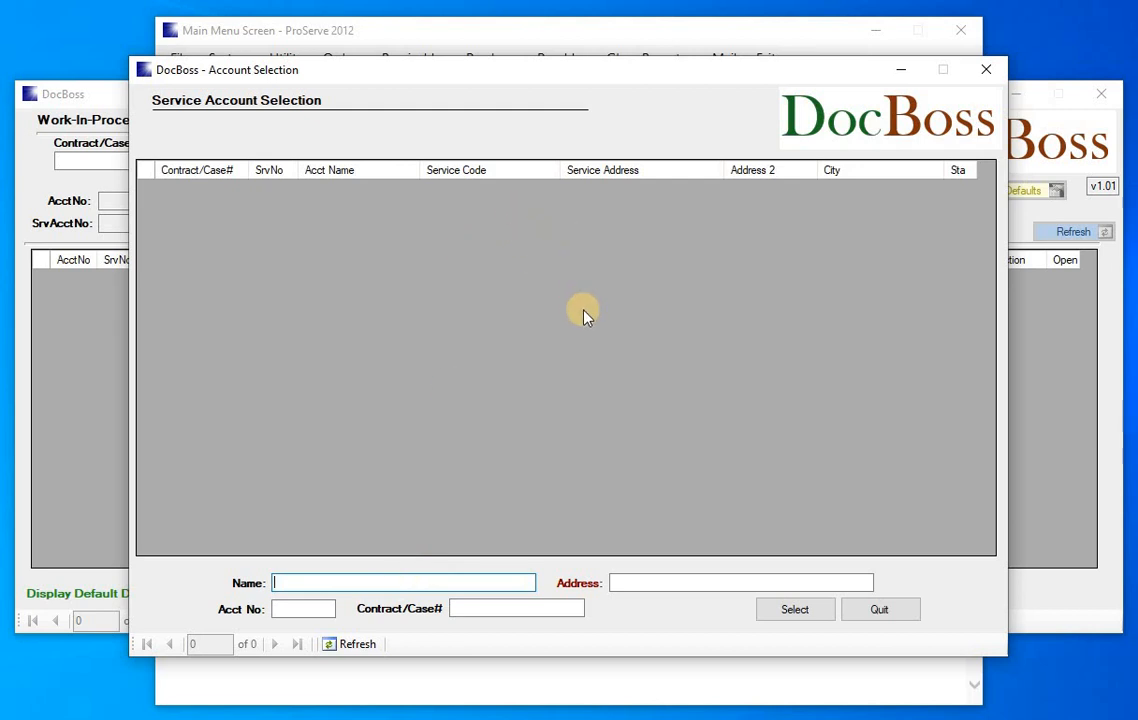
{"action": "type", "text": "A"}
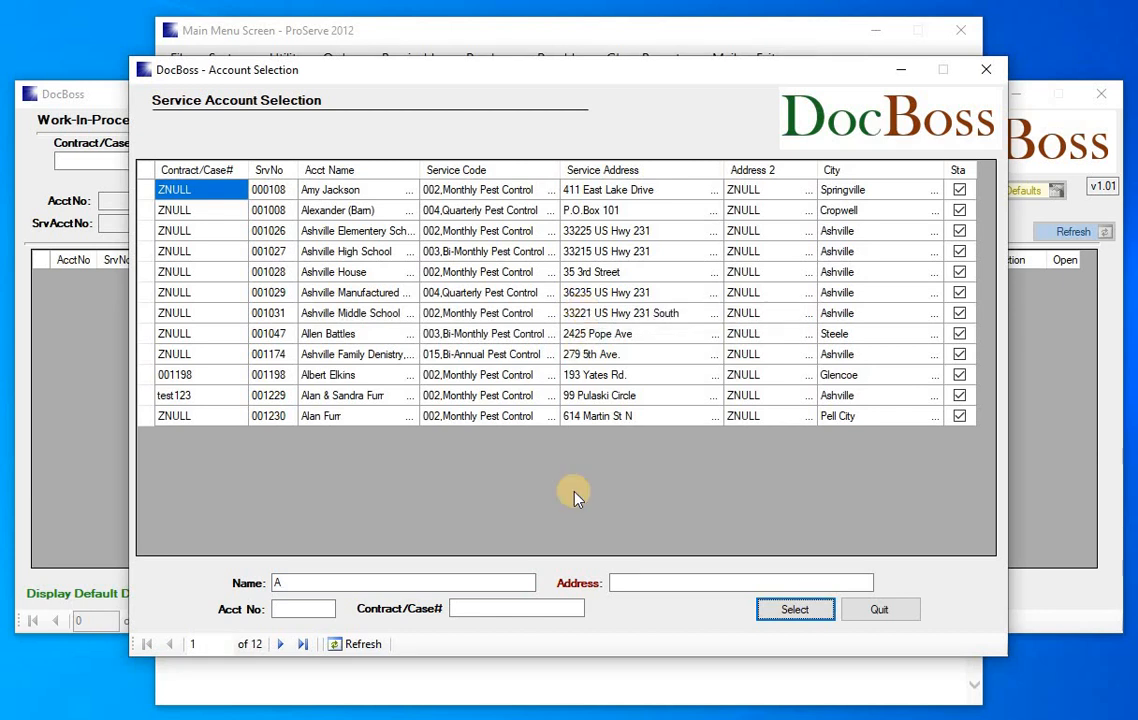
{"action": "double_click", "coordinate": [143, 398]}
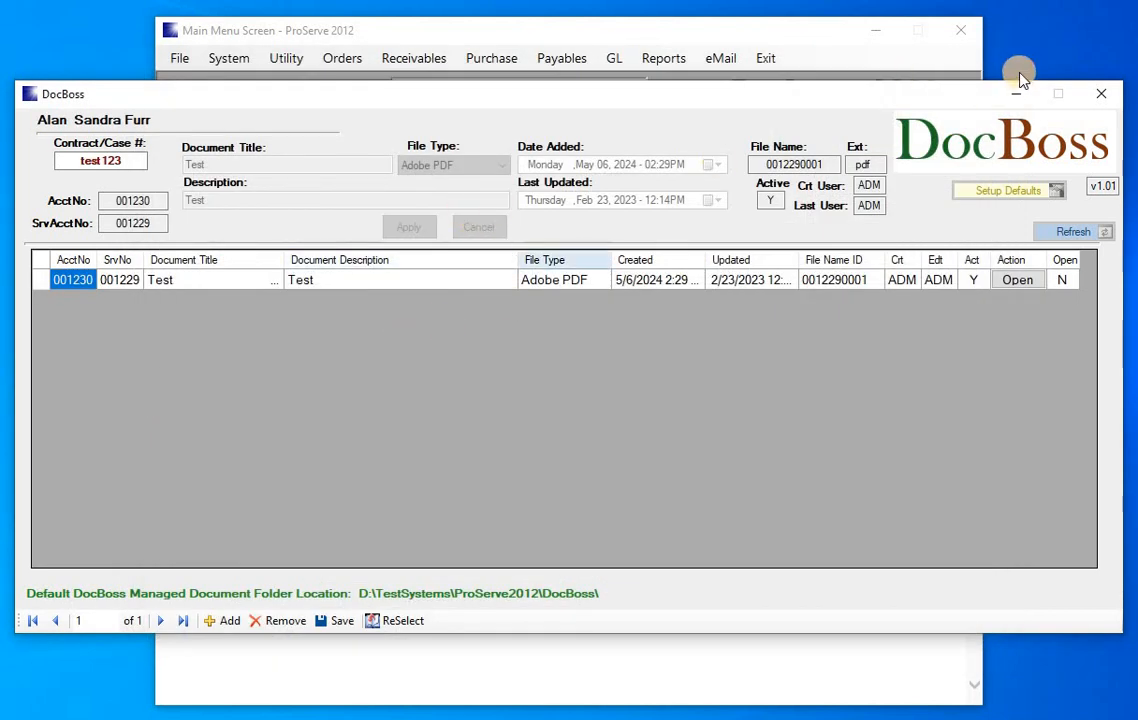
Step: Minimize DocBoss, restore the Customer File and open the 1st Franklin Financial customer's service account for editing
{"action": "left_click", "coordinate": [1010, 96]}
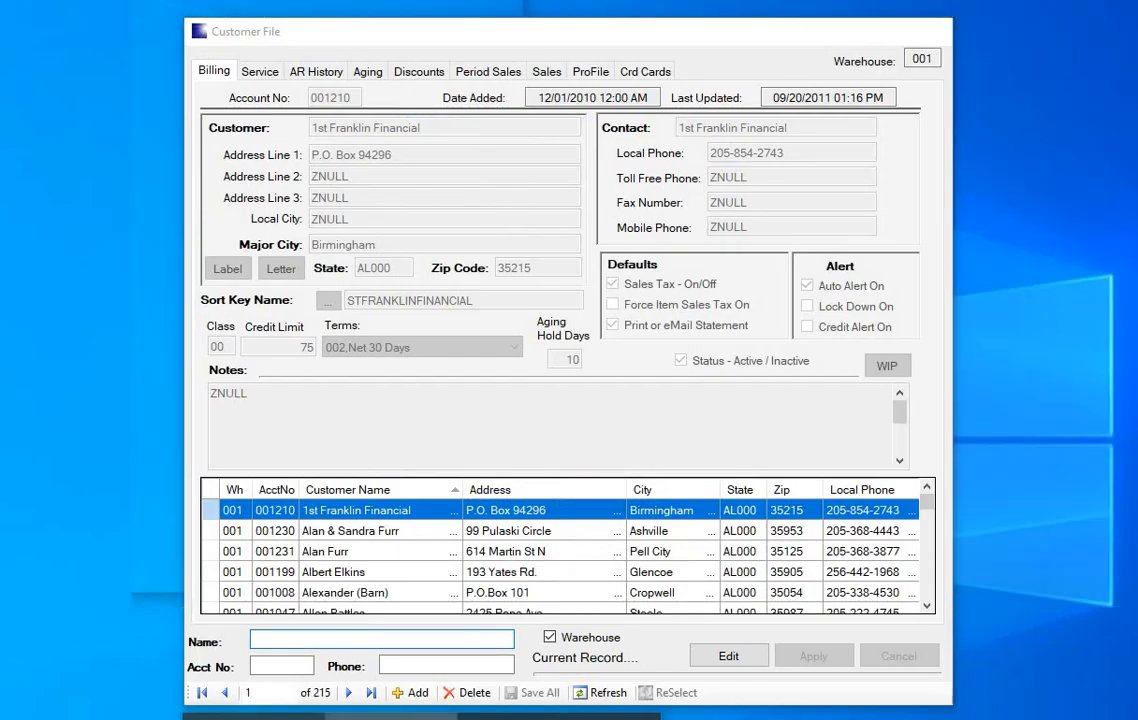
{"action": "left_click", "coordinate": [388, 718]}
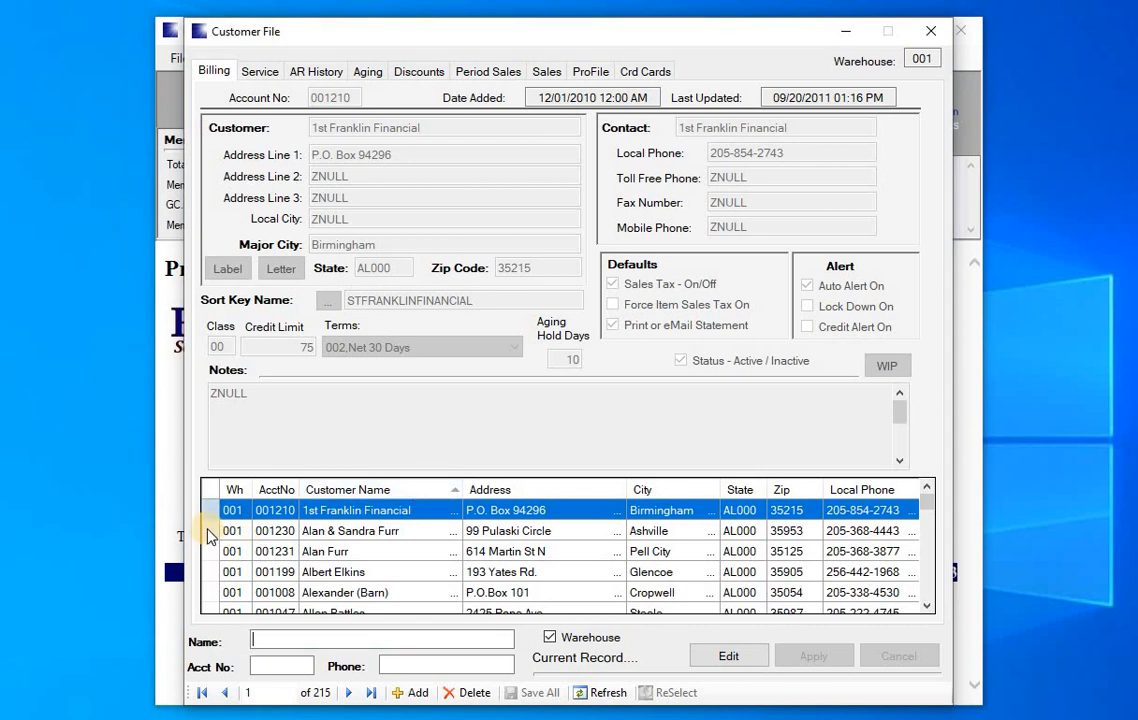
{"action": "double_click", "coordinate": [210, 532]}
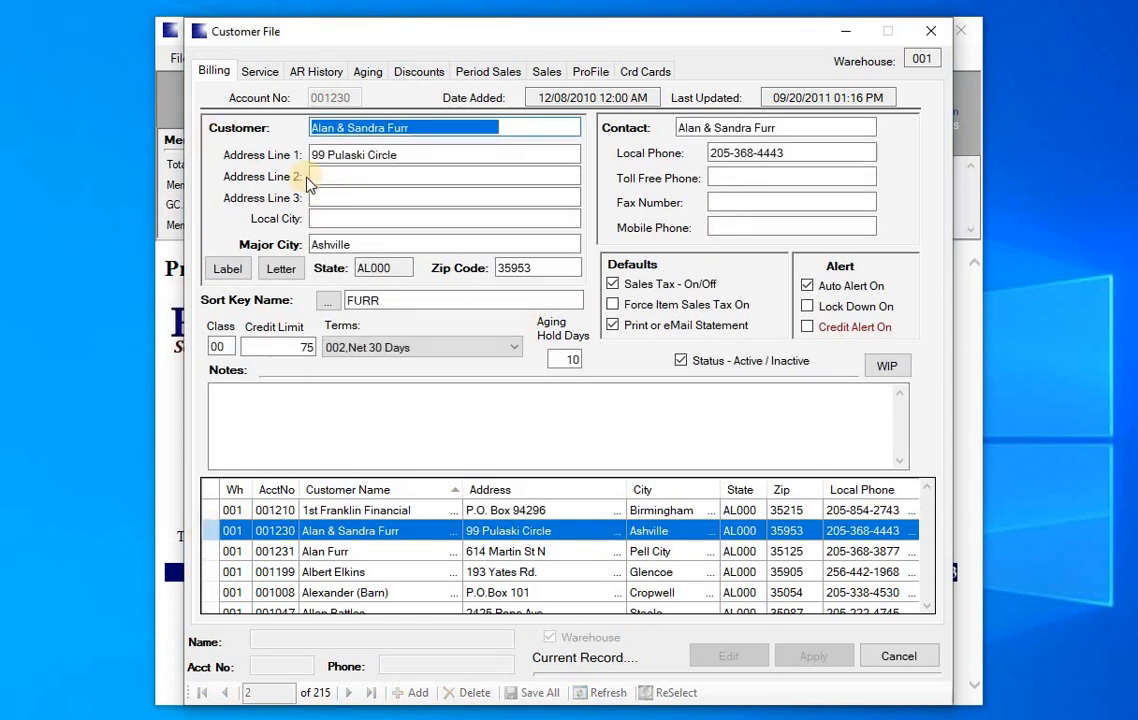
{"action": "left_click", "coordinate": [898, 655]}
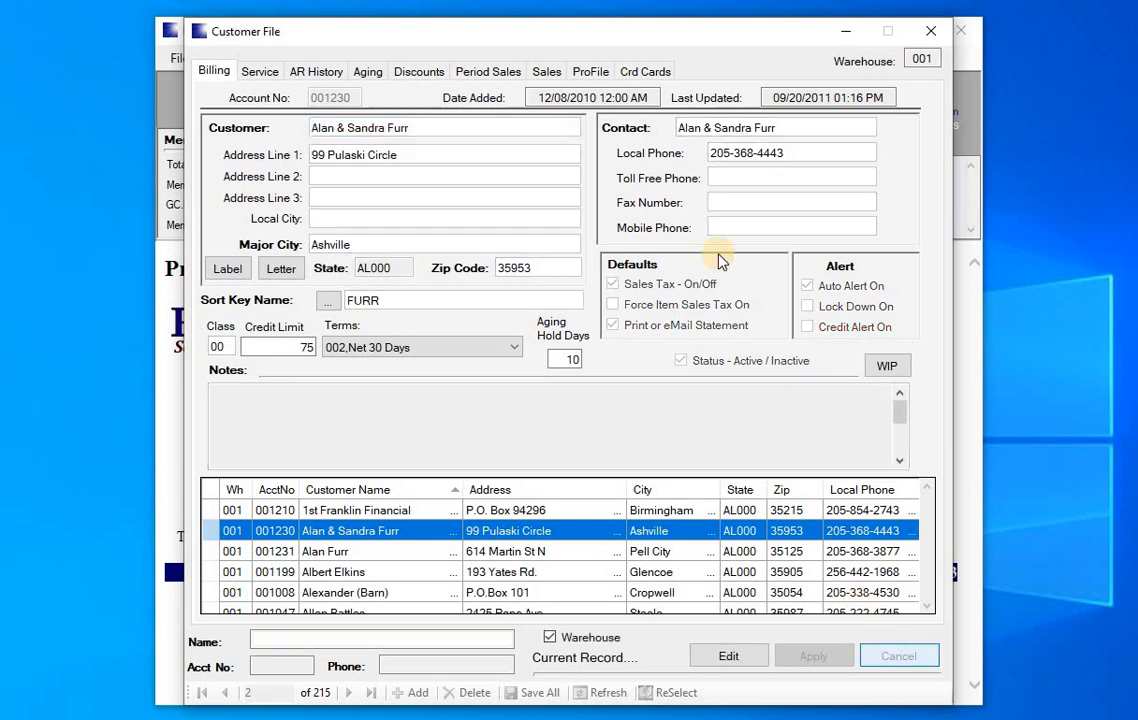
{"action": "double_click", "coordinate": [211, 512]}
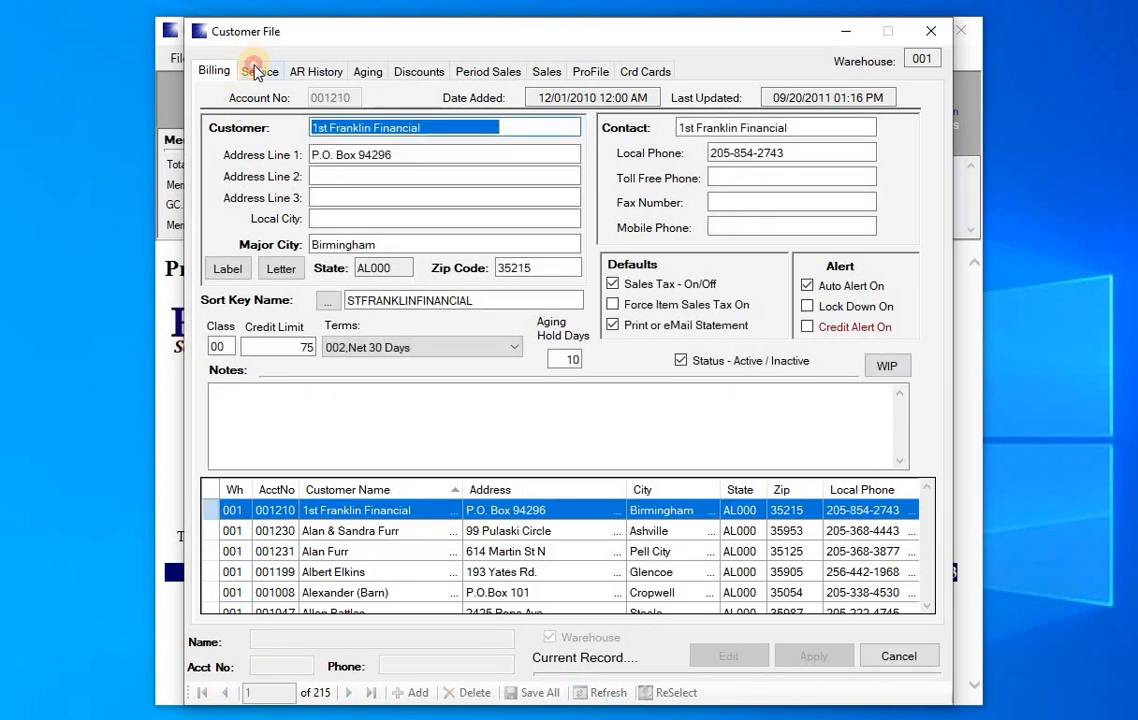
{"action": "left_click", "coordinate": [248, 70]}
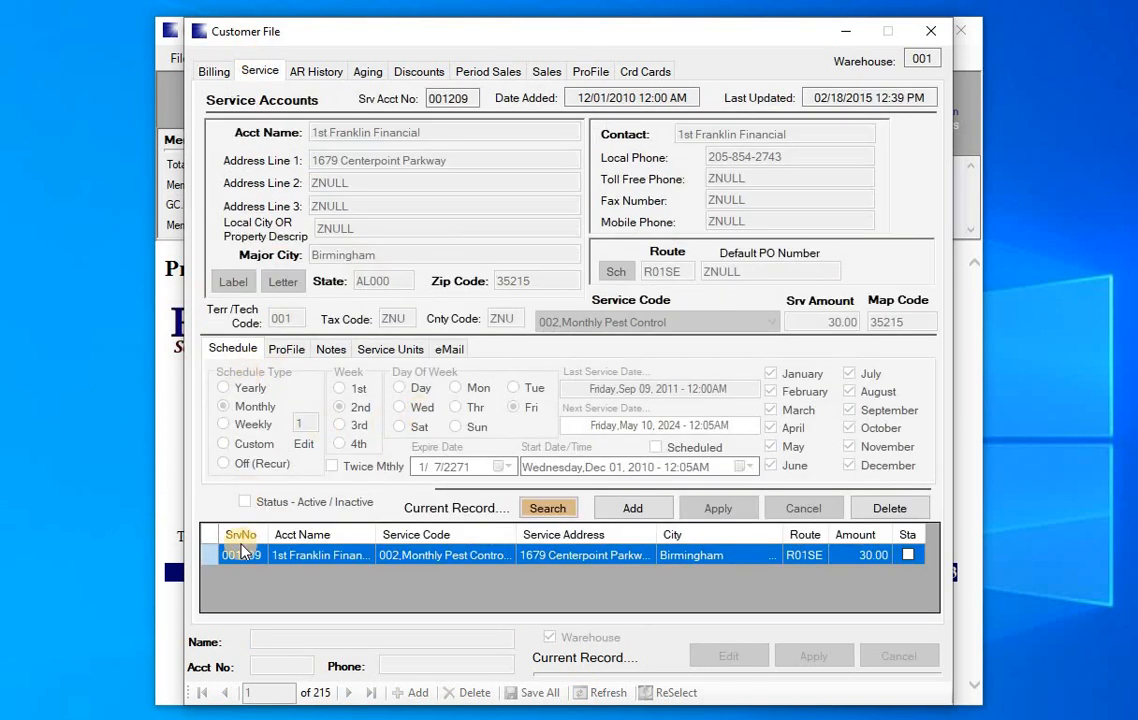
{"action": "double_click", "coordinate": [213, 557]}
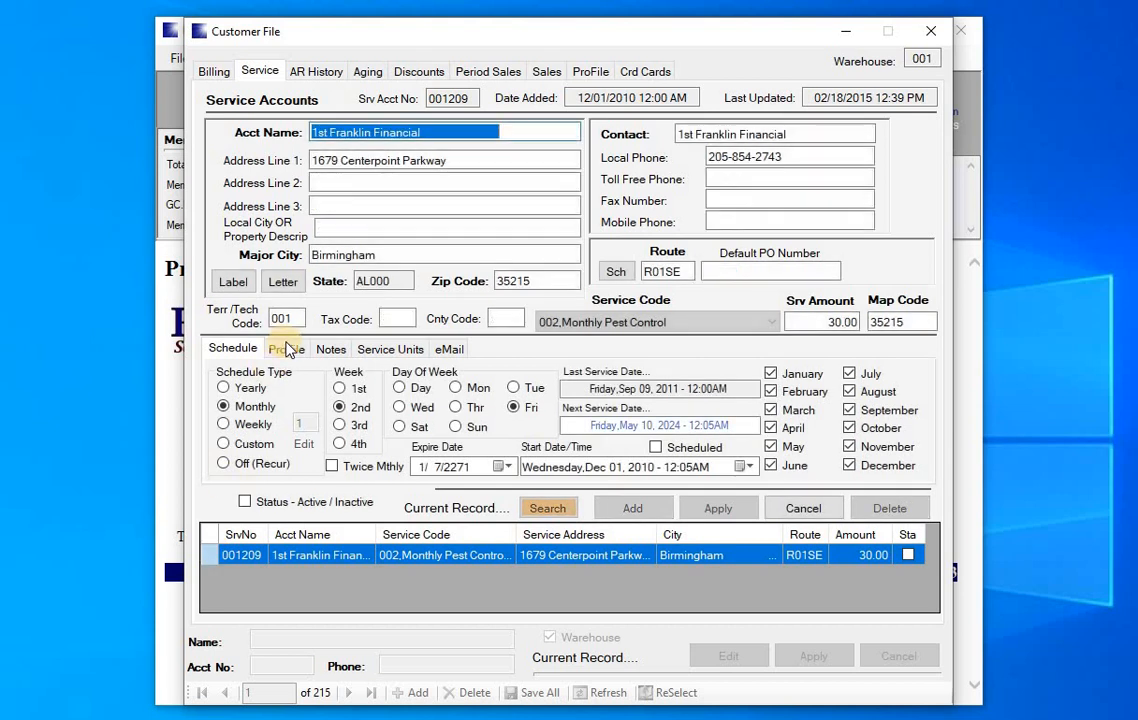
Step: Try to open DocBoss from the service account's profile while another DocBoss session is running, and dismiss the notice
{"action": "left_click", "coordinate": [286, 349]}
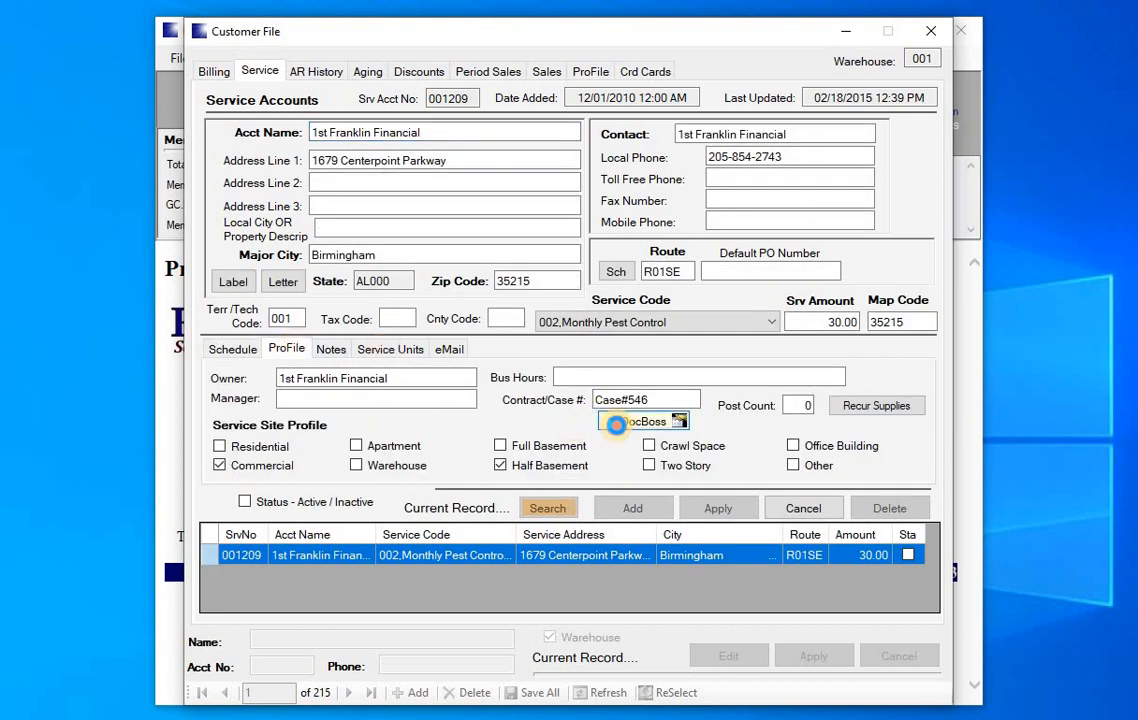
{"action": "left_click", "coordinate": [676, 424]}
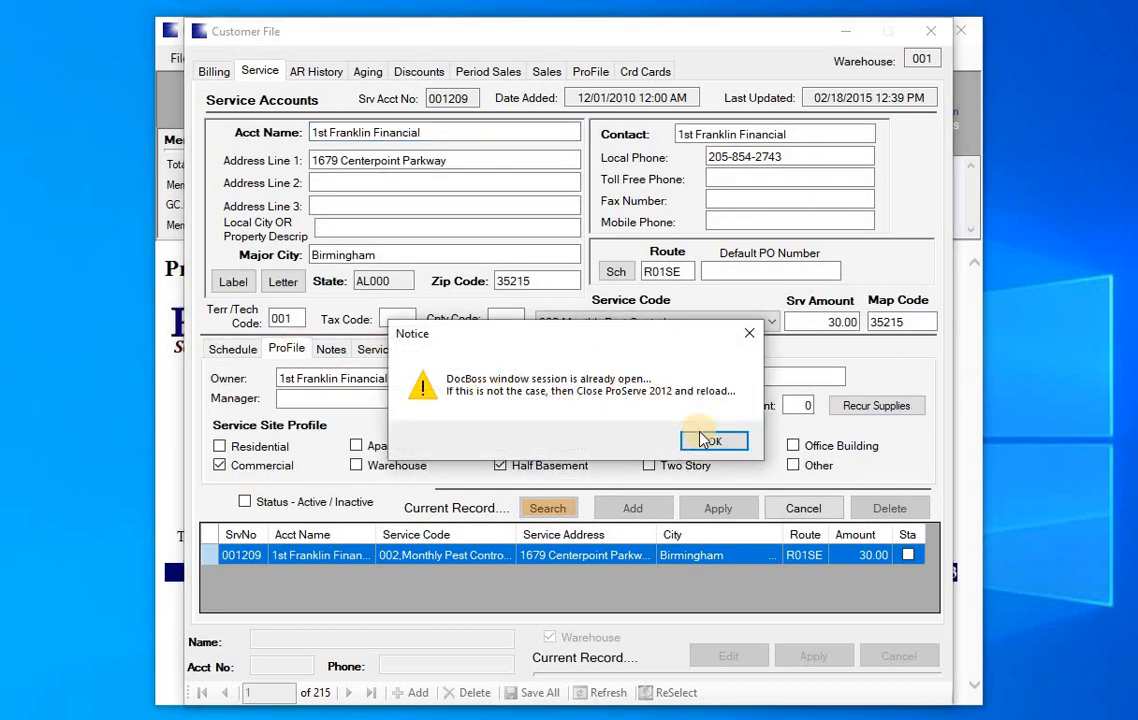
{"action": "left_click", "coordinate": [696, 448]}
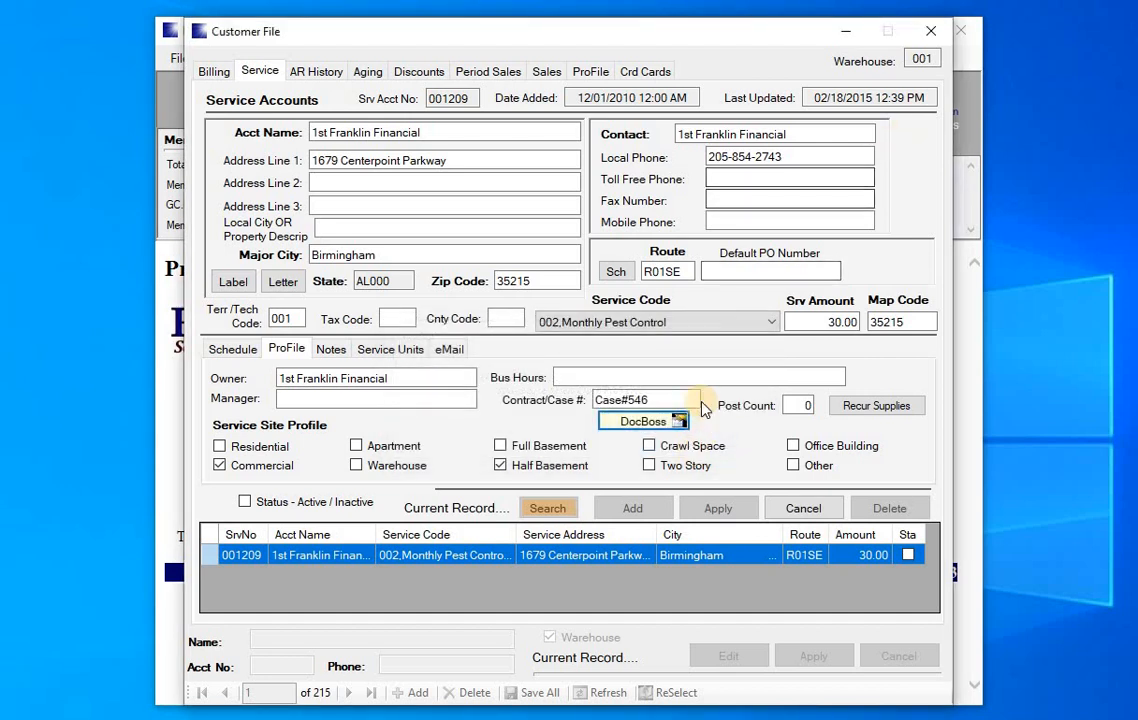
Step: Minimize the Customer File and restore the running DocBoss session's window
{"action": "left_click", "coordinate": [840, 36]}
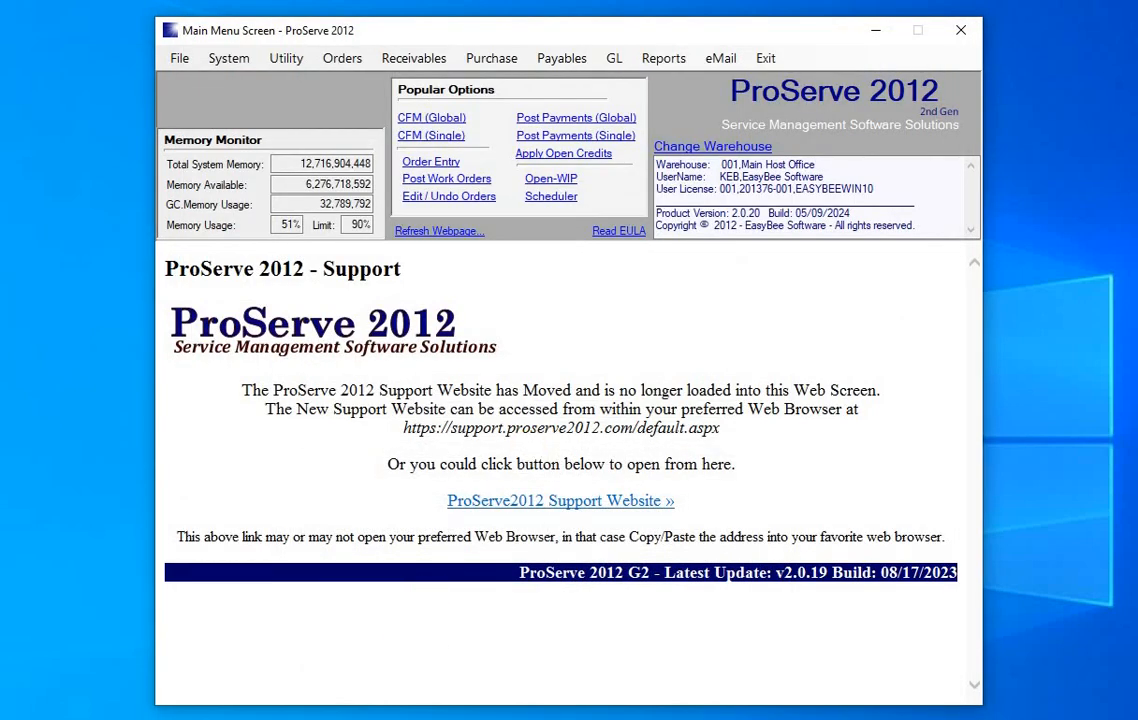
{"action": "mouse_move", "coordinate": [422, 718]}
{"action": "left_click", "coordinate": [558, 717]}
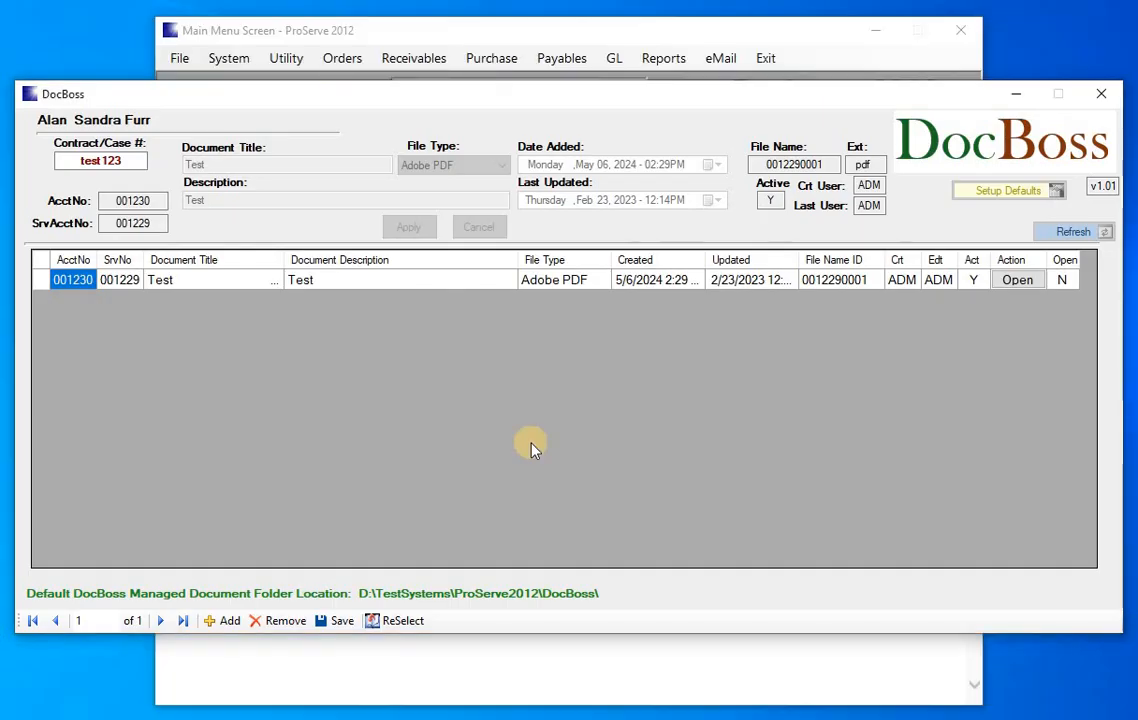
Step: Reselect the DocBoss service account by searching names for "1ST" and choosing 1st Franklin Financial
{"action": "left_click", "coordinate": [398, 622]}
{"action": "left_click", "coordinate": [641, 463]}
{"action": "type", "text": "1"}
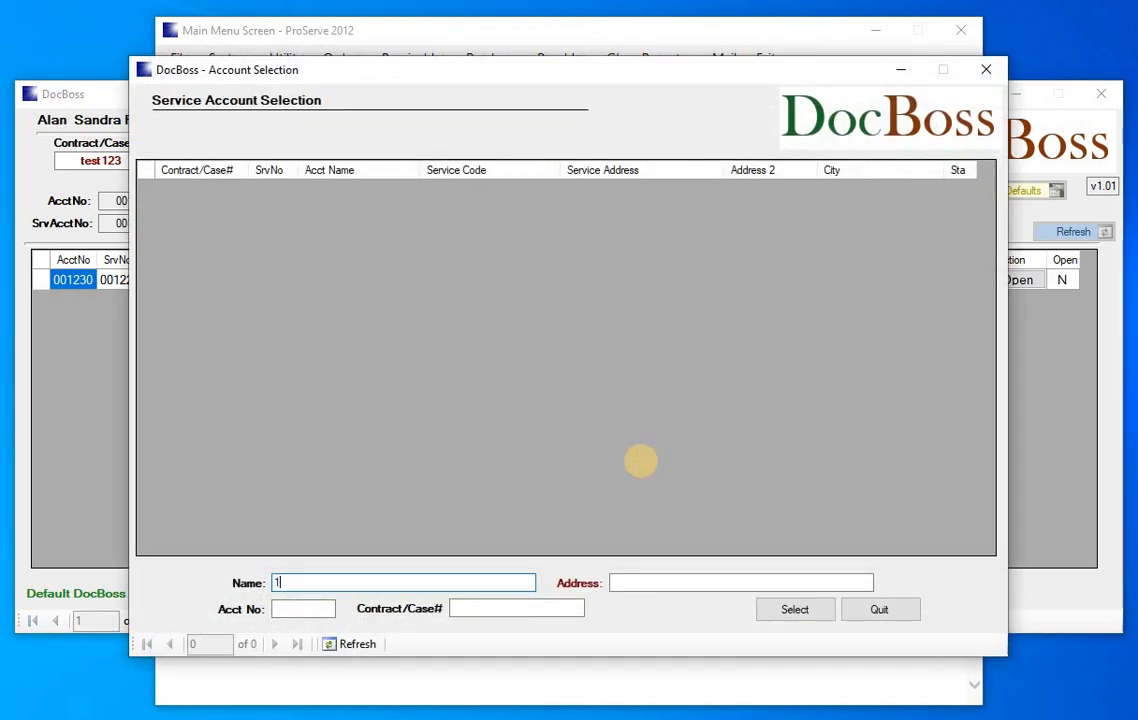
{"action": "type", "text": "ST"}
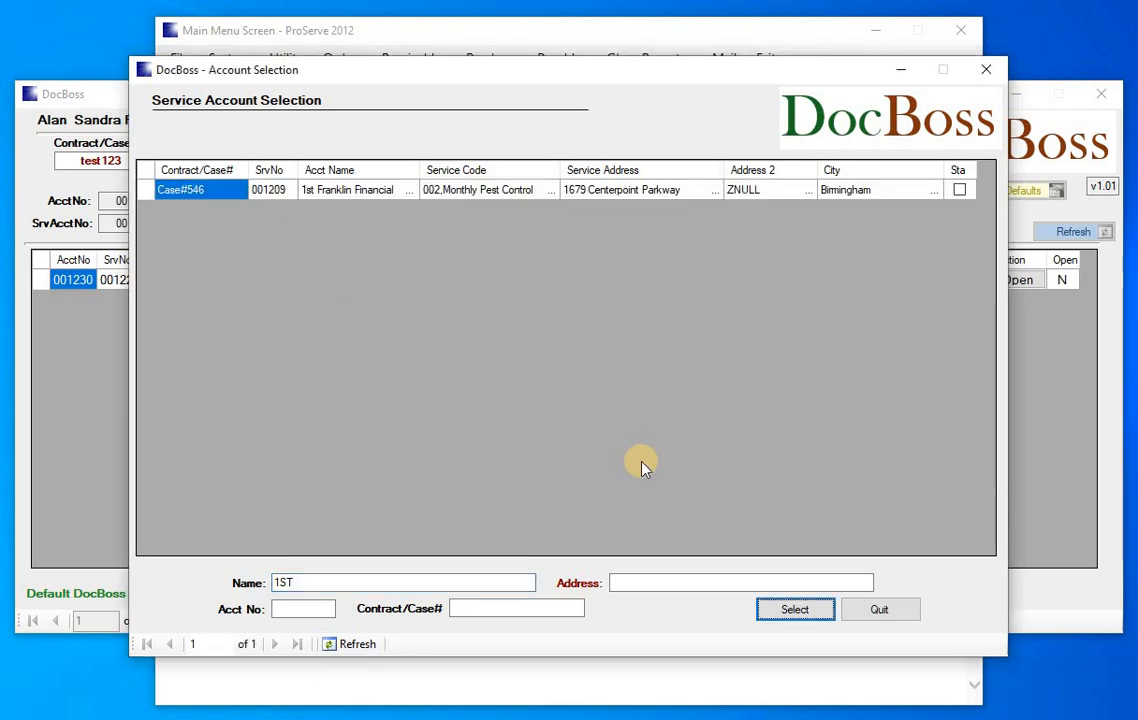
{"action": "left_click", "coordinate": [790, 612]}
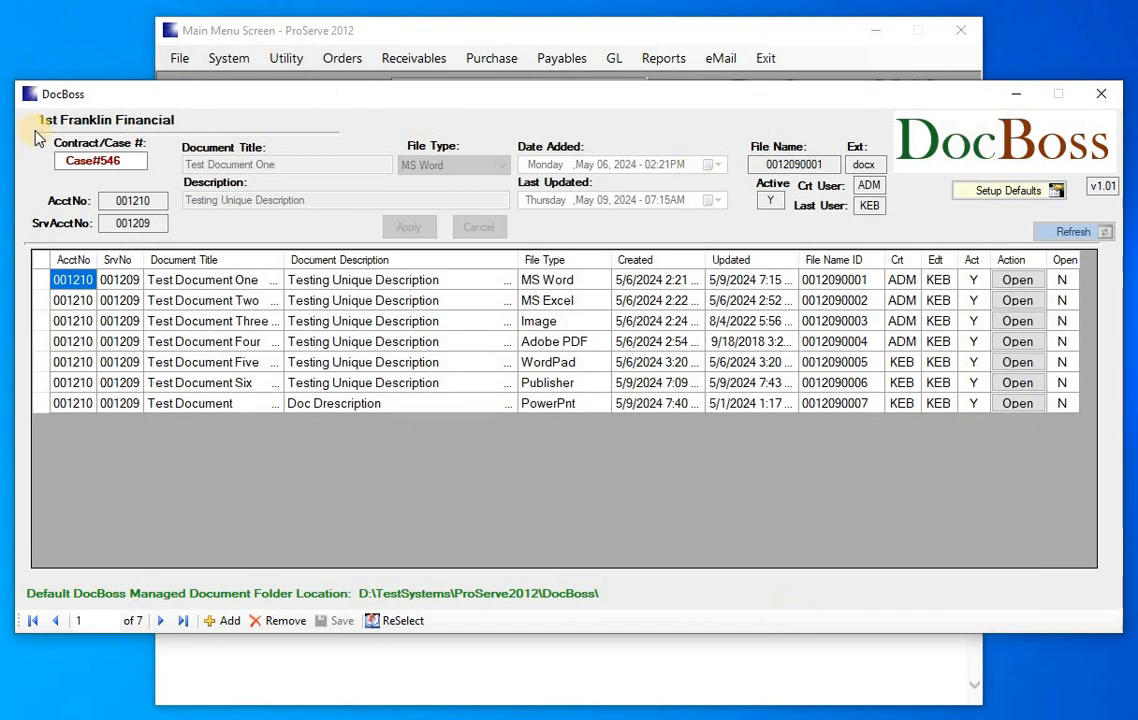
Step: Check the 1st Franklin Financial service profile in the Customer File and return to the DocBoss window
{"action": "left_click", "coordinate": [444, 37]}
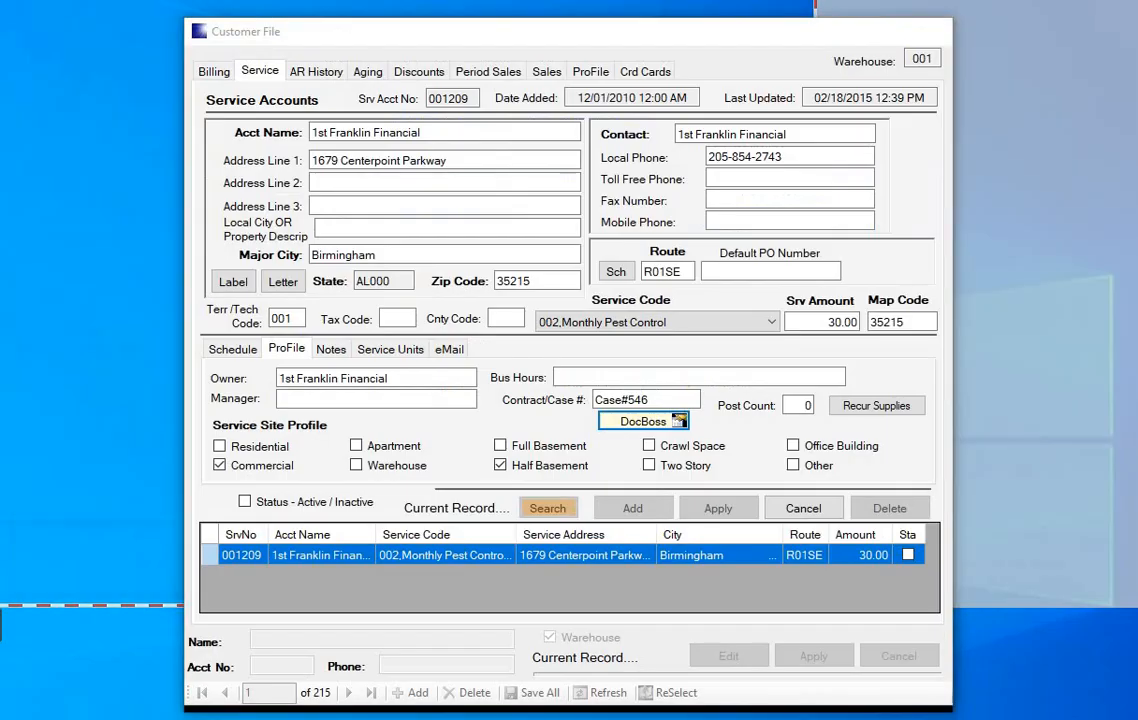
{"action": "left_click", "coordinate": [405, 717]}
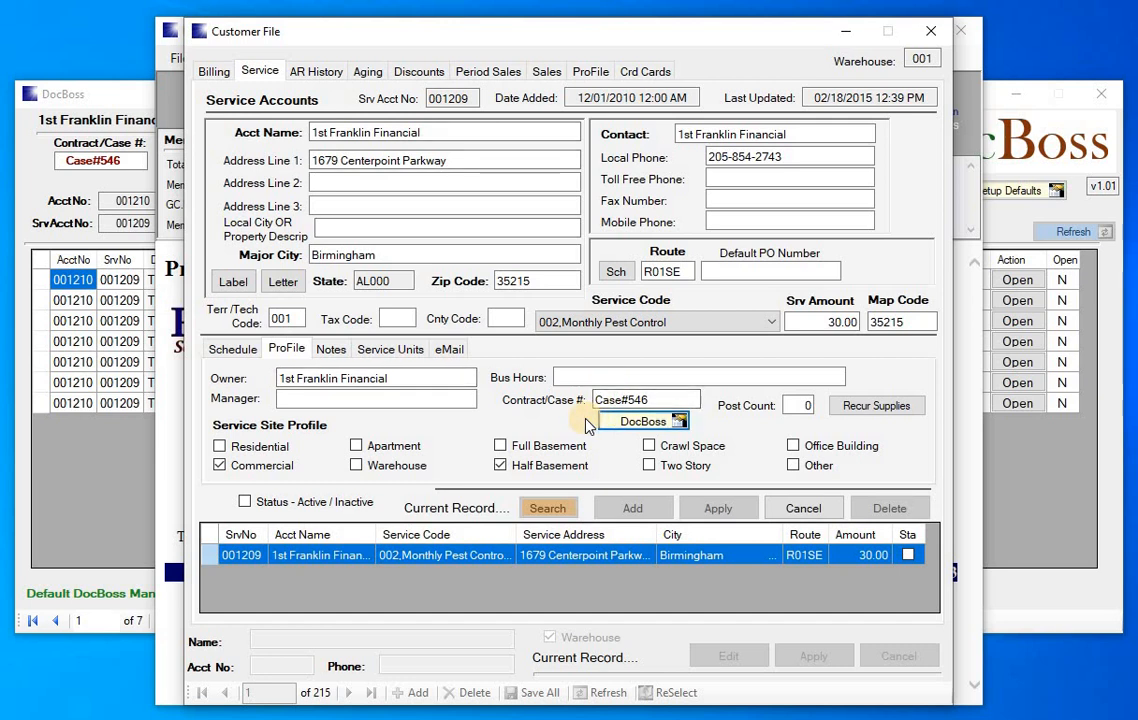
{"action": "left_click", "coordinate": [1065, 165]}
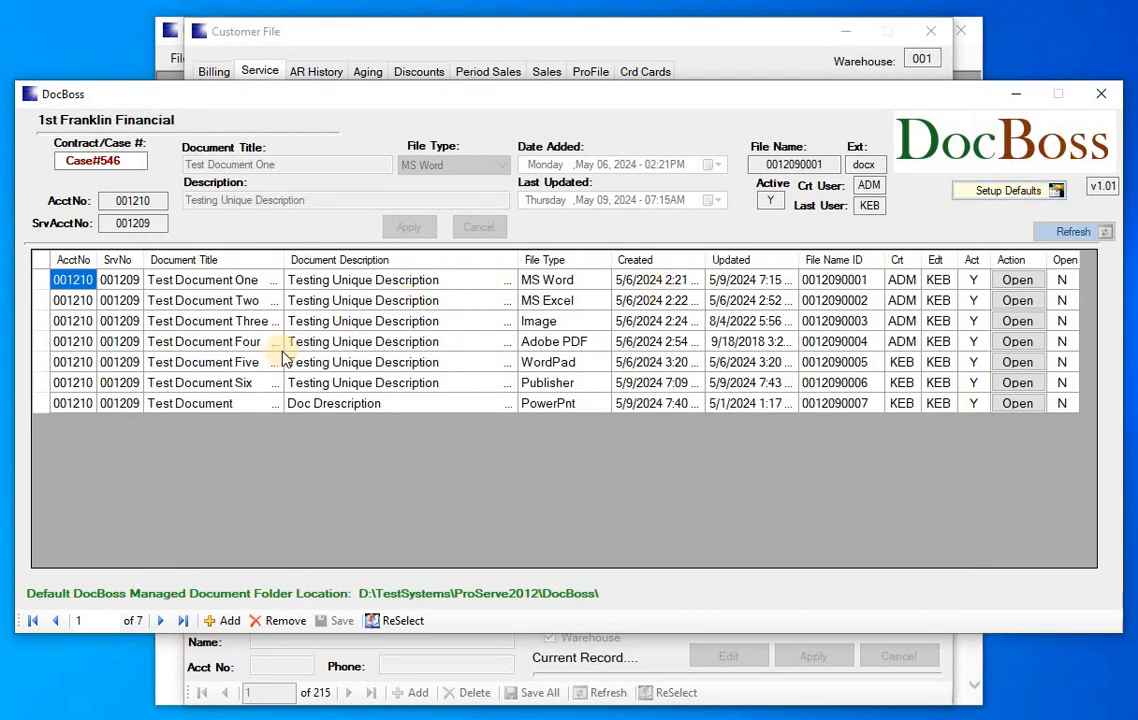
Step: View the image Test Document Three and the Excel workbook Test Document Two from DocBoss, closing each after viewing
{"action": "left_click", "coordinate": [1010, 324]}
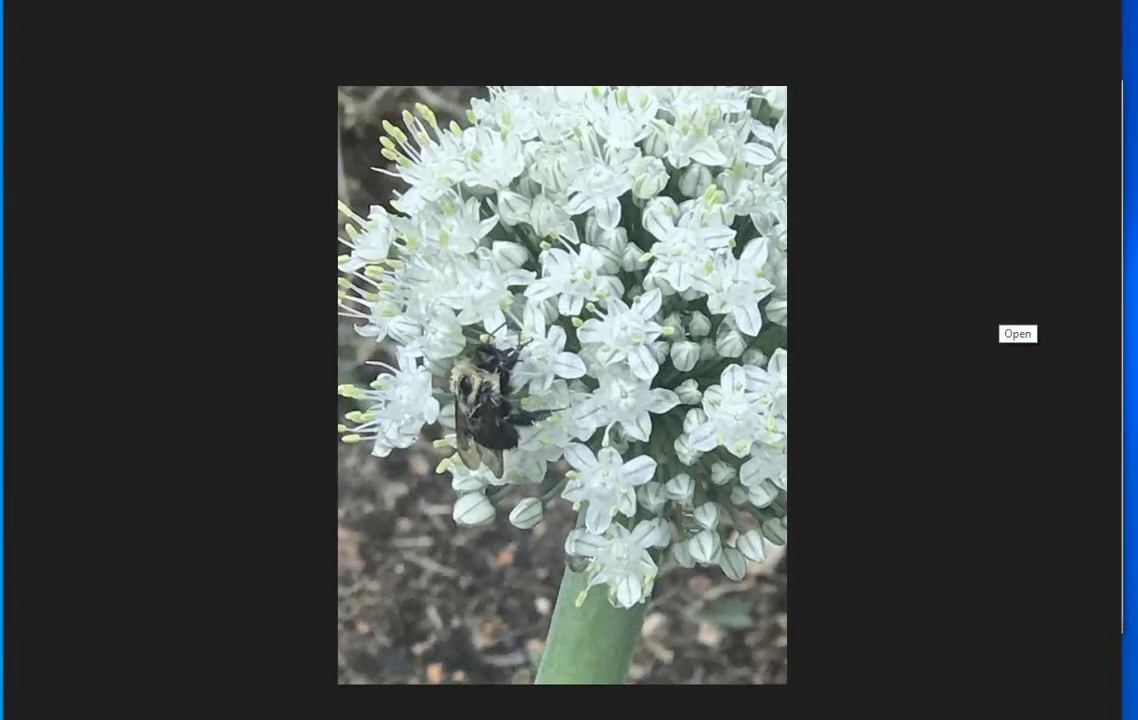
{"action": "left_click", "coordinate": [1098, 1]}
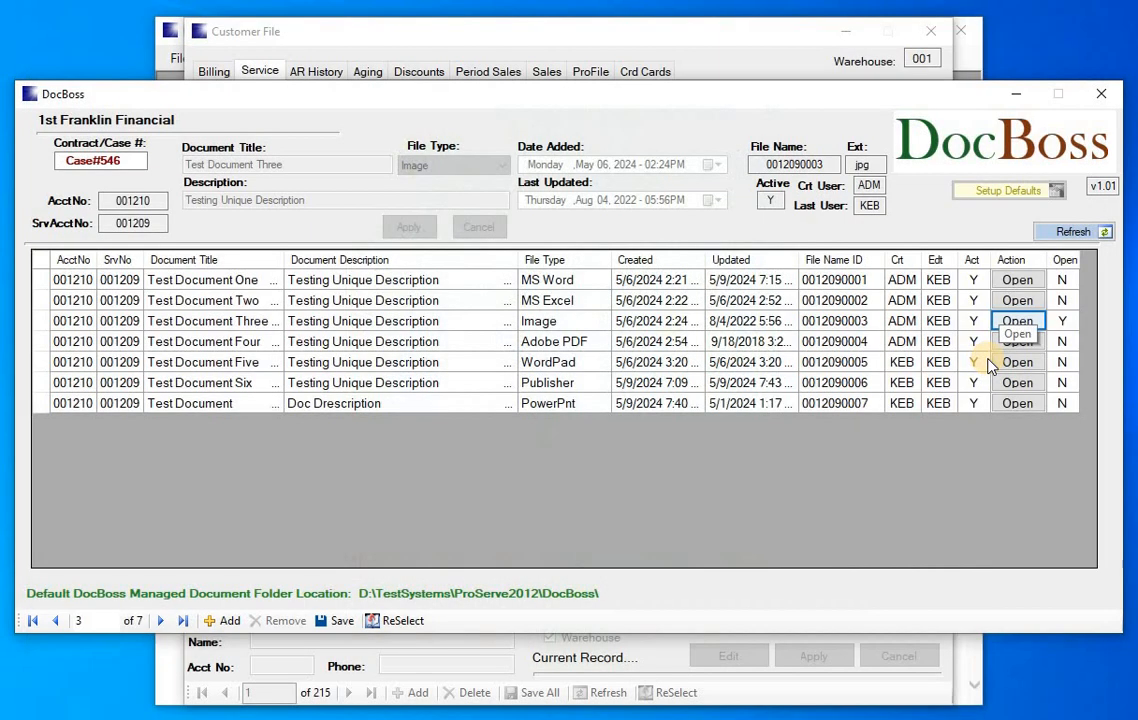
{"action": "left_click", "coordinate": [1012, 300]}
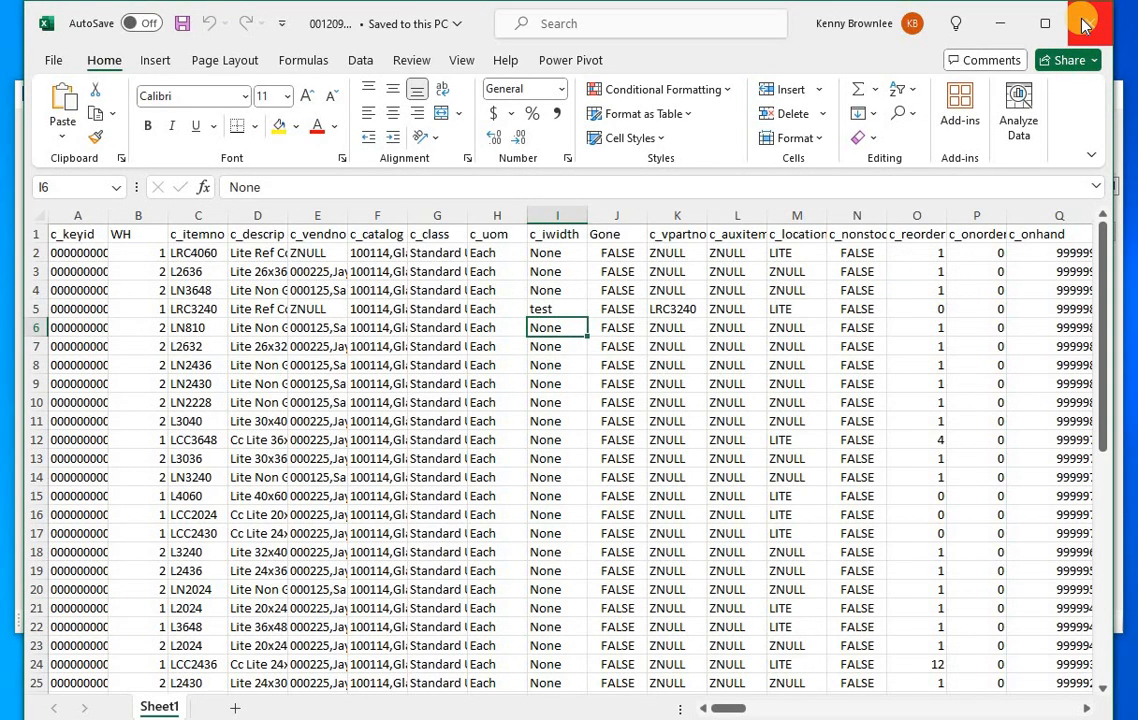
{"action": "left_click", "coordinate": [1085, 22]}
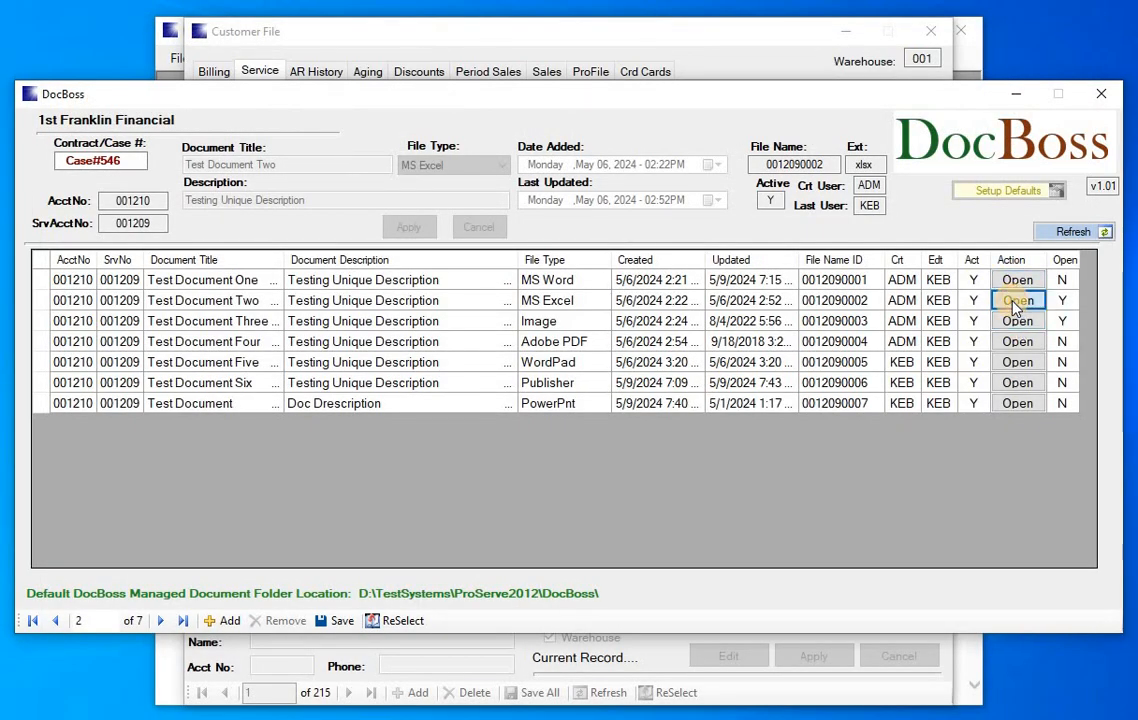
Step: Open Test Document Two in Excel, set cell I6 to "chg", save the workbook and close it
{"action": "left_click", "coordinate": [1015, 302]}
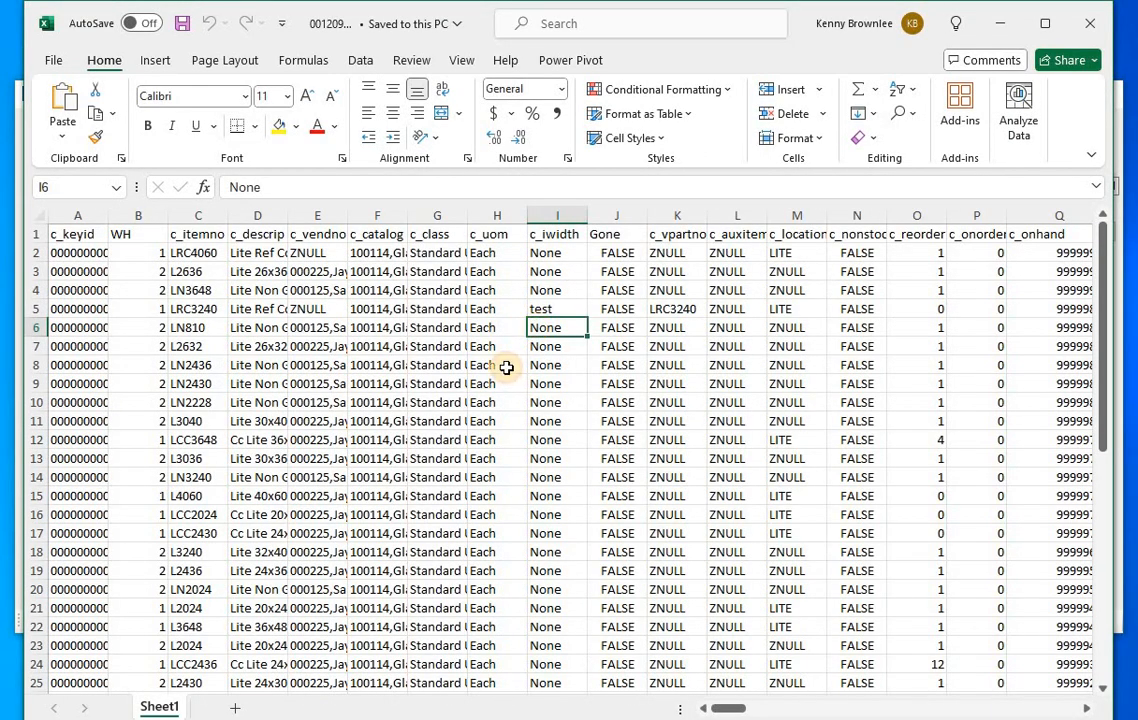
{"action": "type", "text": "chg"}
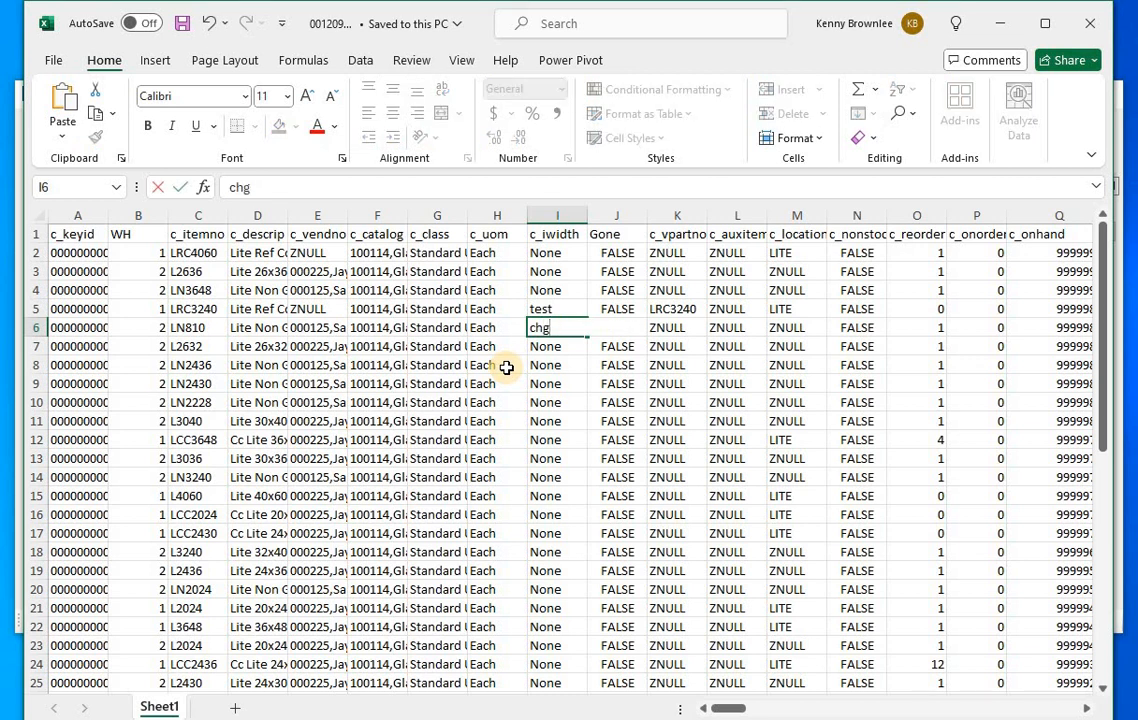
{"action": "key", "text": "Return"}
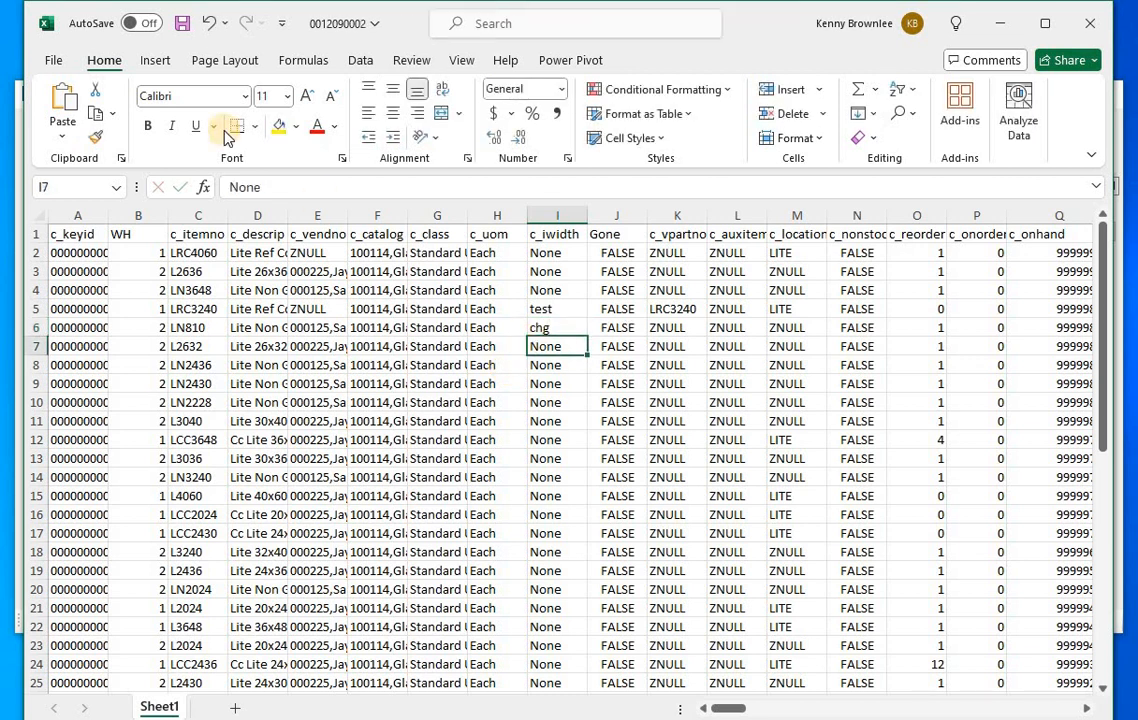
{"action": "left_click", "coordinate": [182, 30]}
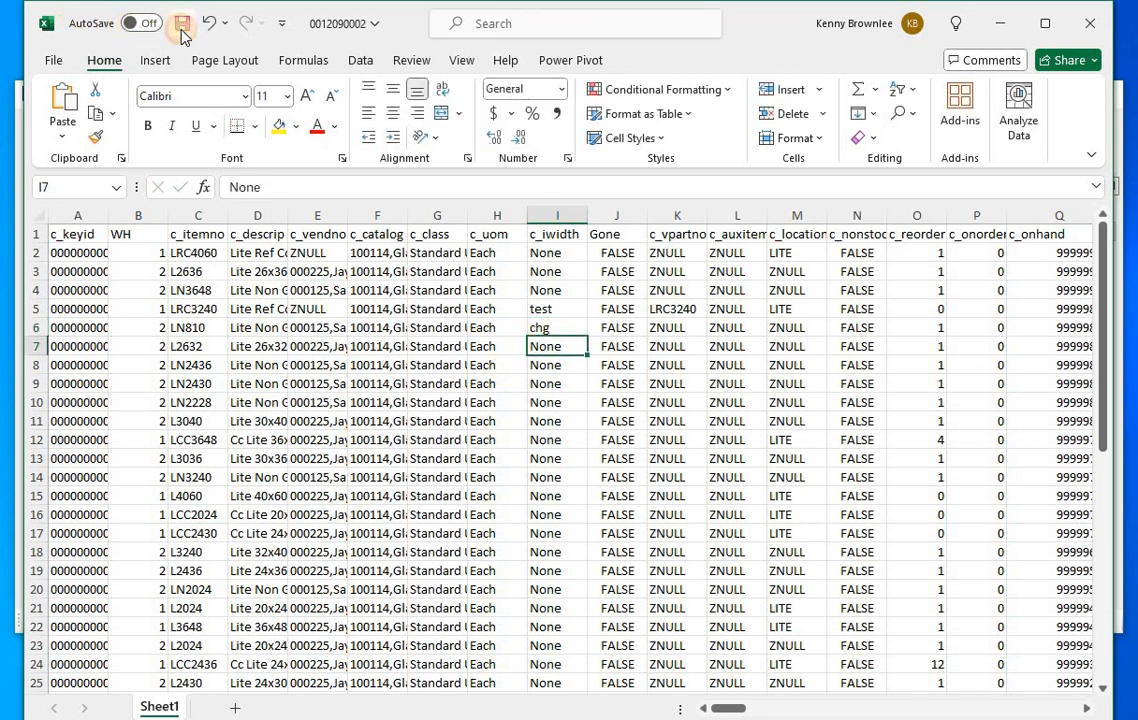
{"action": "left_click", "coordinate": [1103, 38]}
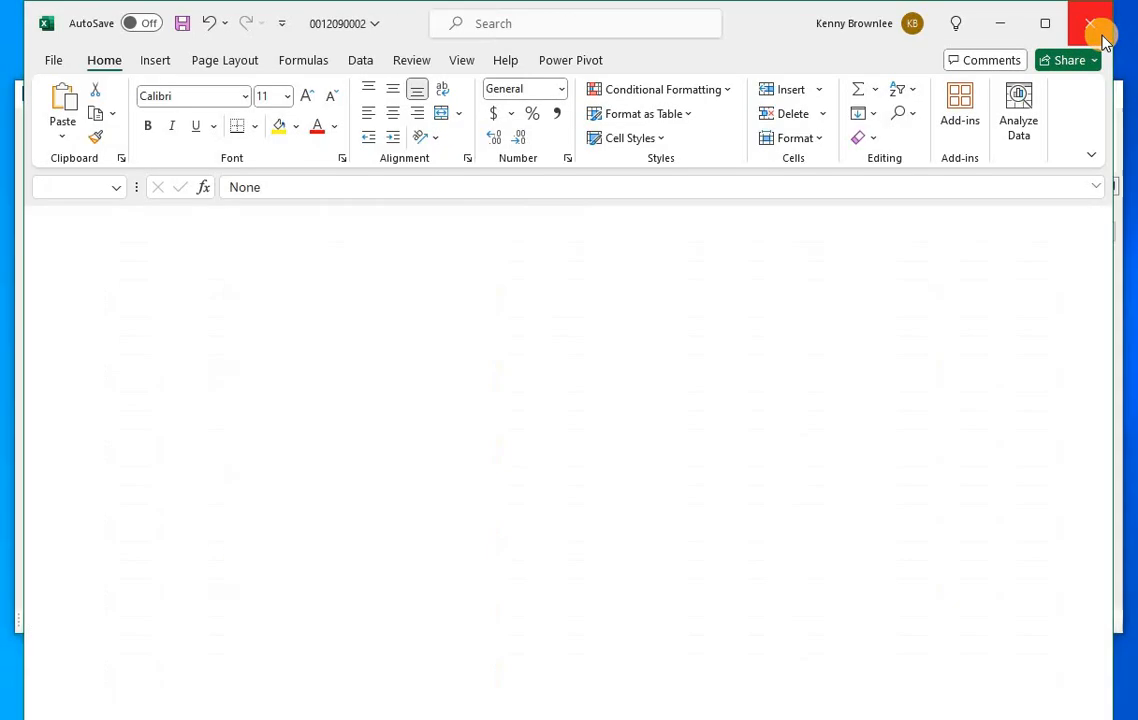
Step: Refresh the DocBoss document list and save its updated records
{"action": "left_click", "coordinate": [1058, 233]}
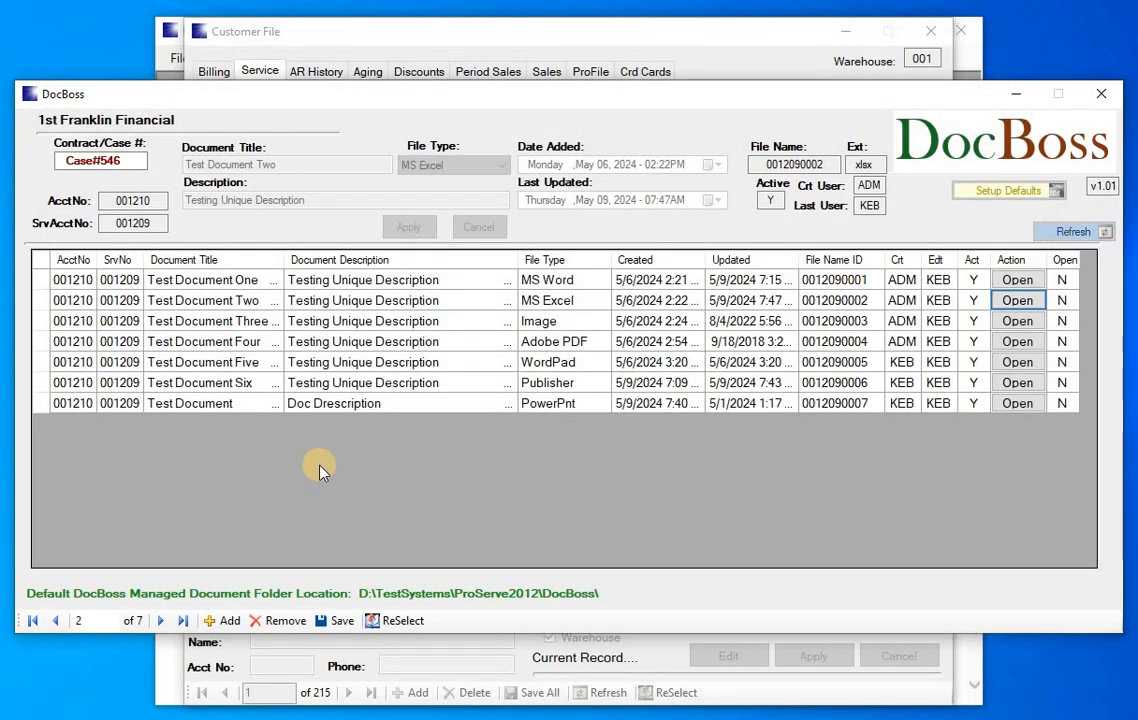
{"action": "left_click", "coordinate": [340, 622]}
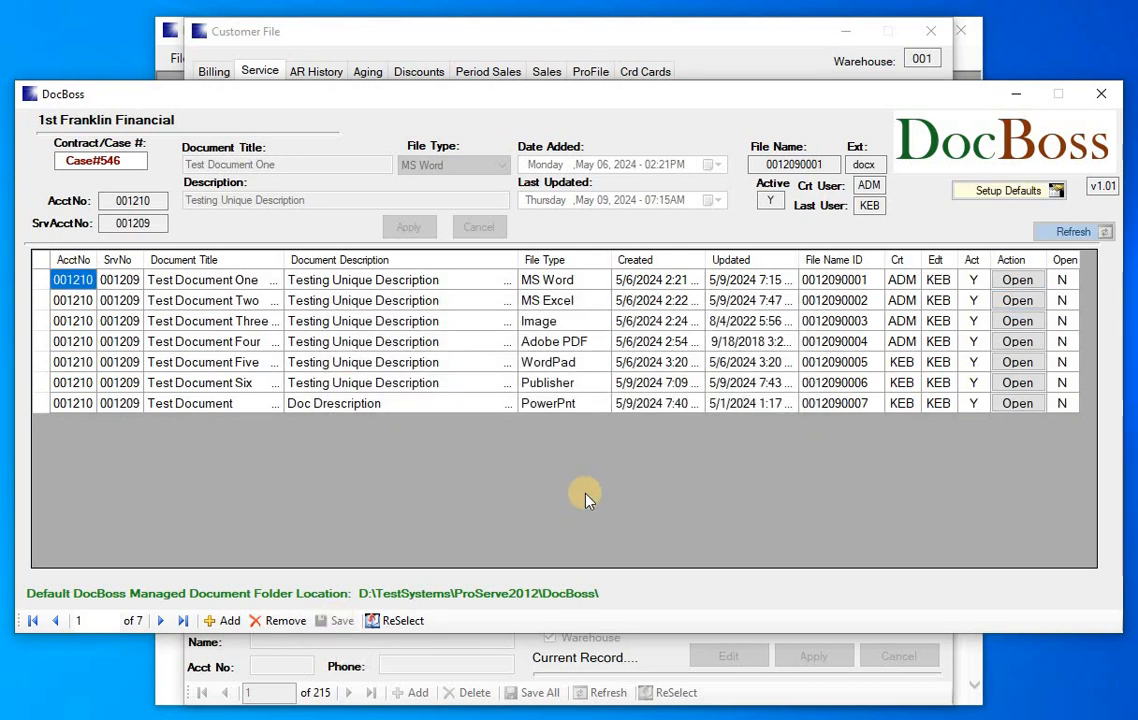
Step: Quit the account reselection, reopen DocBoss from the service account's profile with the trial offer and select Test Document Two
{"action": "left_click", "coordinate": [402, 622]}
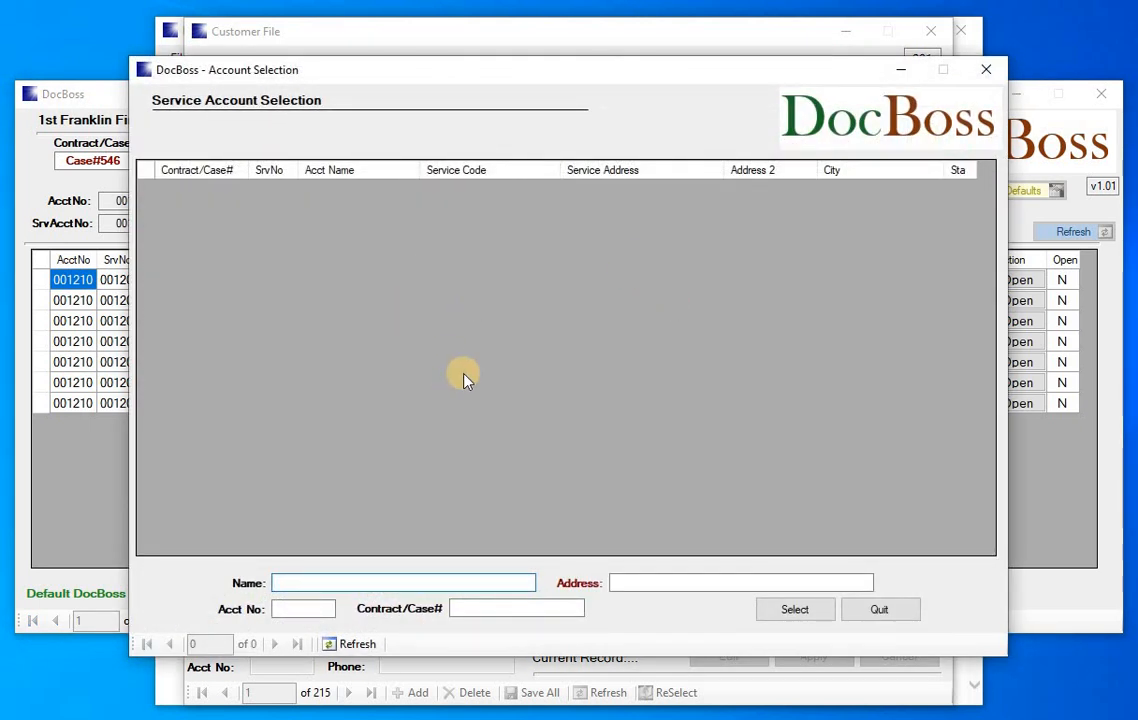
{"action": "left_click", "coordinate": [878, 612]}
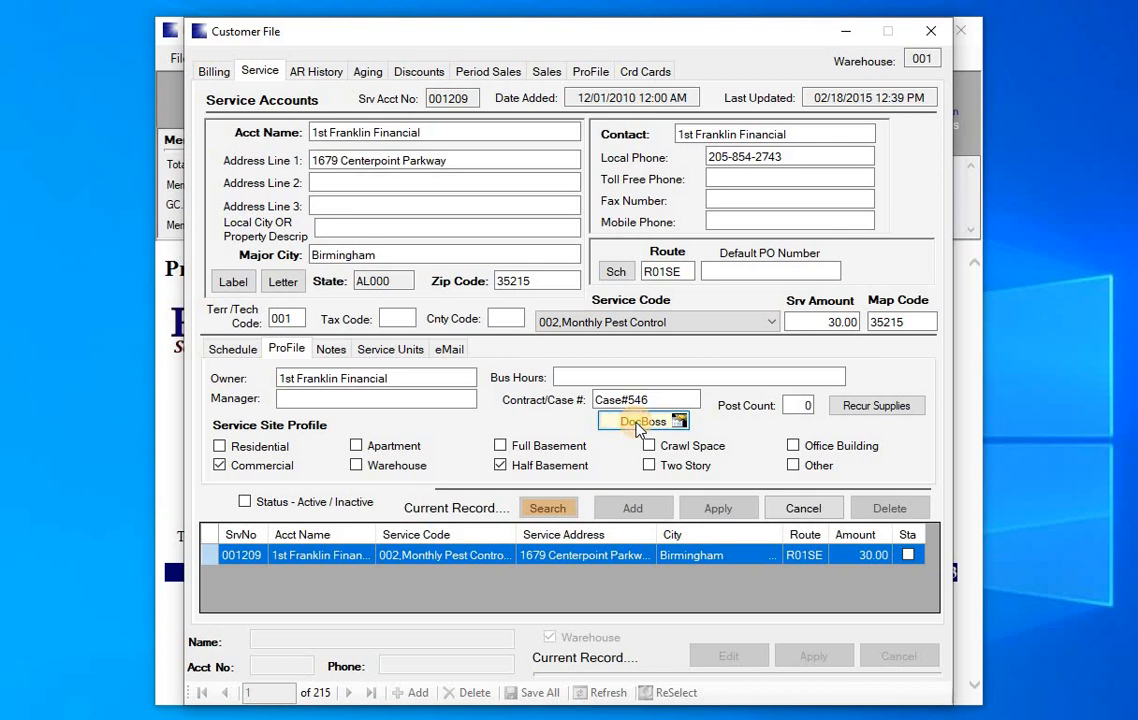
{"action": "left_click", "coordinate": [648, 422]}
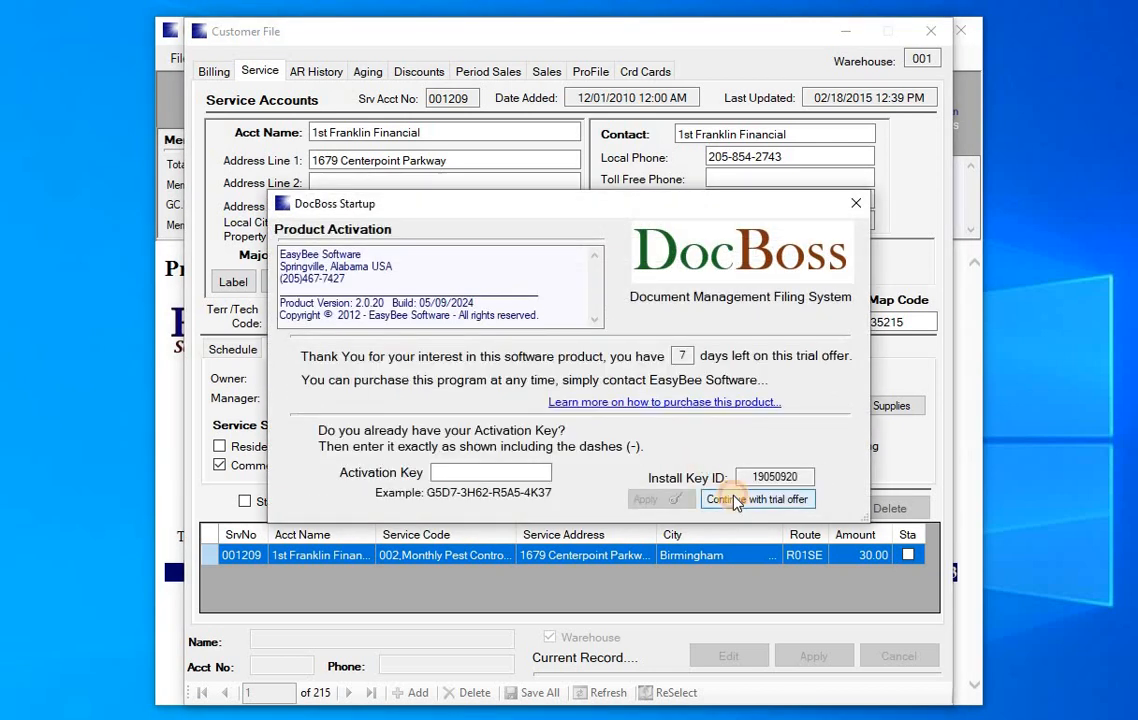
{"action": "left_click", "coordinate": [735, 500]}
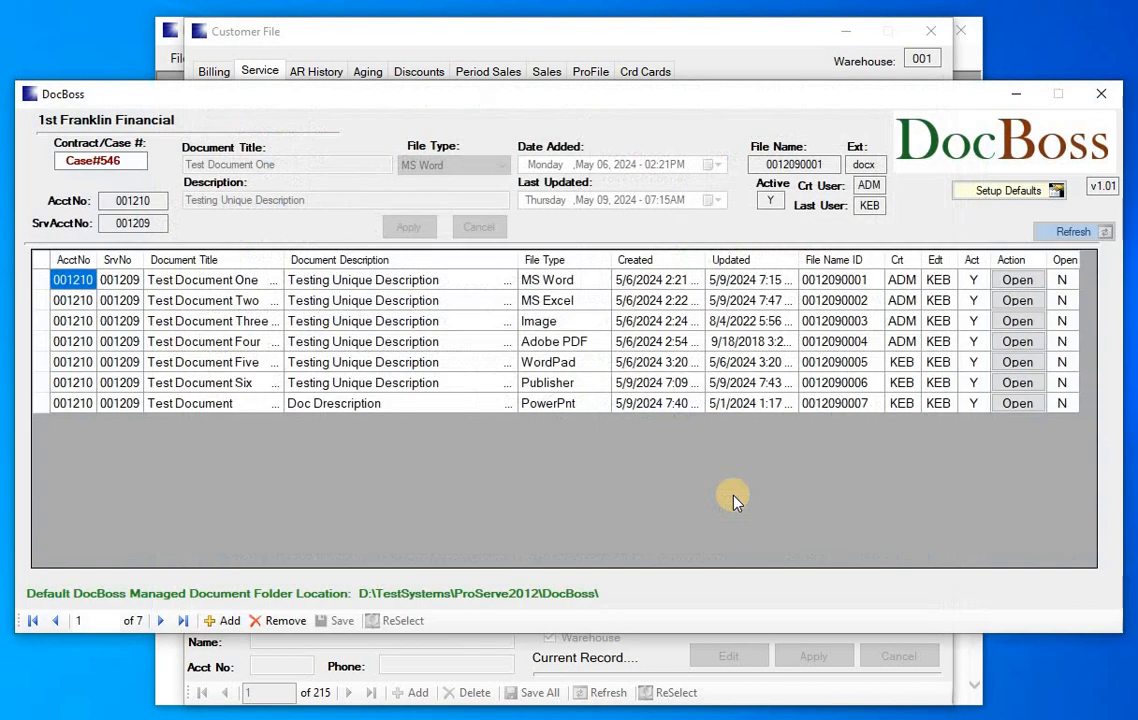
{"action": "left_click", "coordinate": [581, 302]}
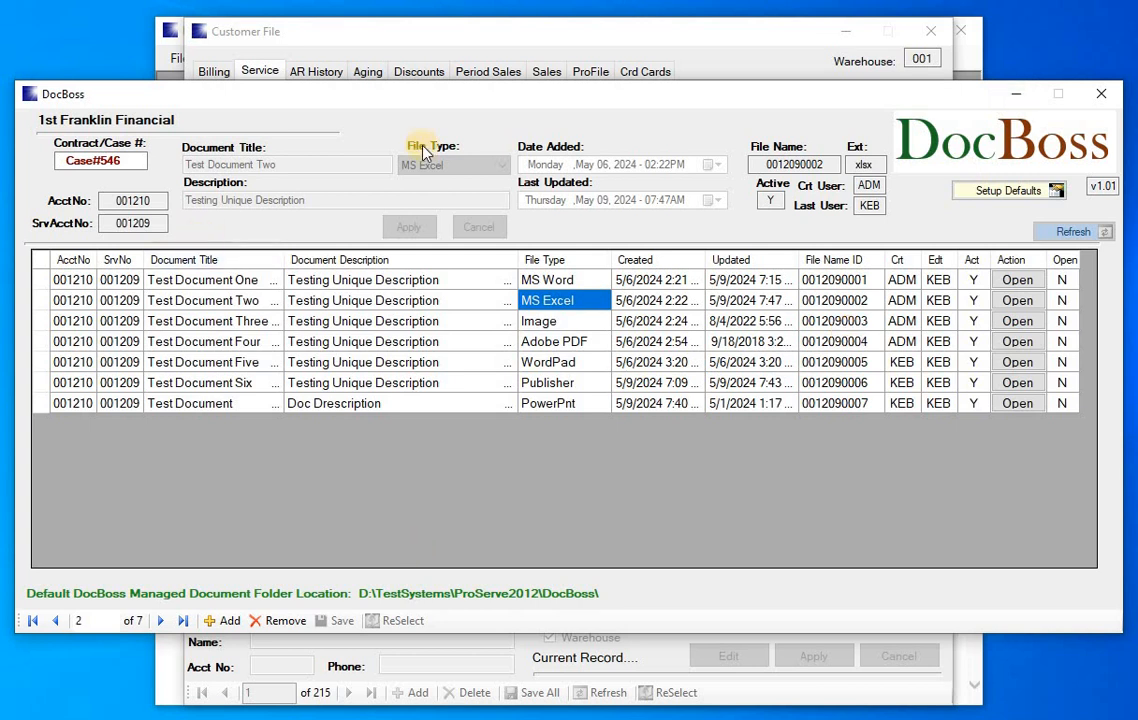
Step: Close DocBoss and the Customer File, cancelling the account edit, and highlight the product version and build on the main menu screen
{"action": "left_click", "coordinate": [1104, 96]}
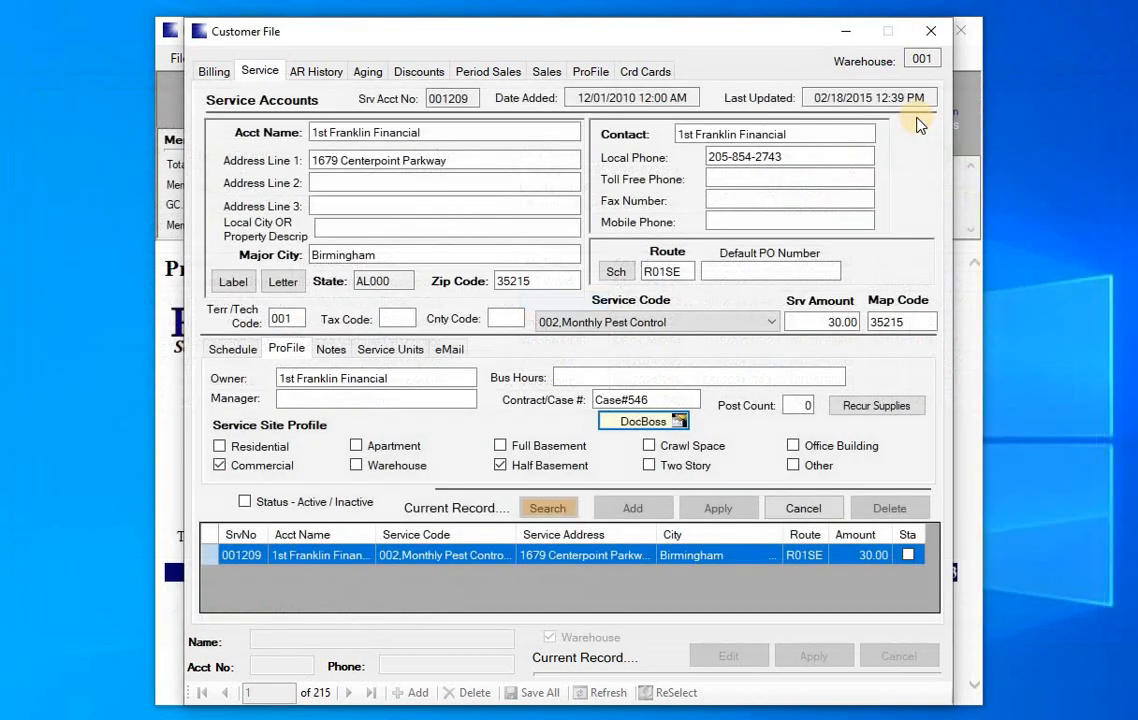
{"action": "left_click", "coordinate": [803, 508]}
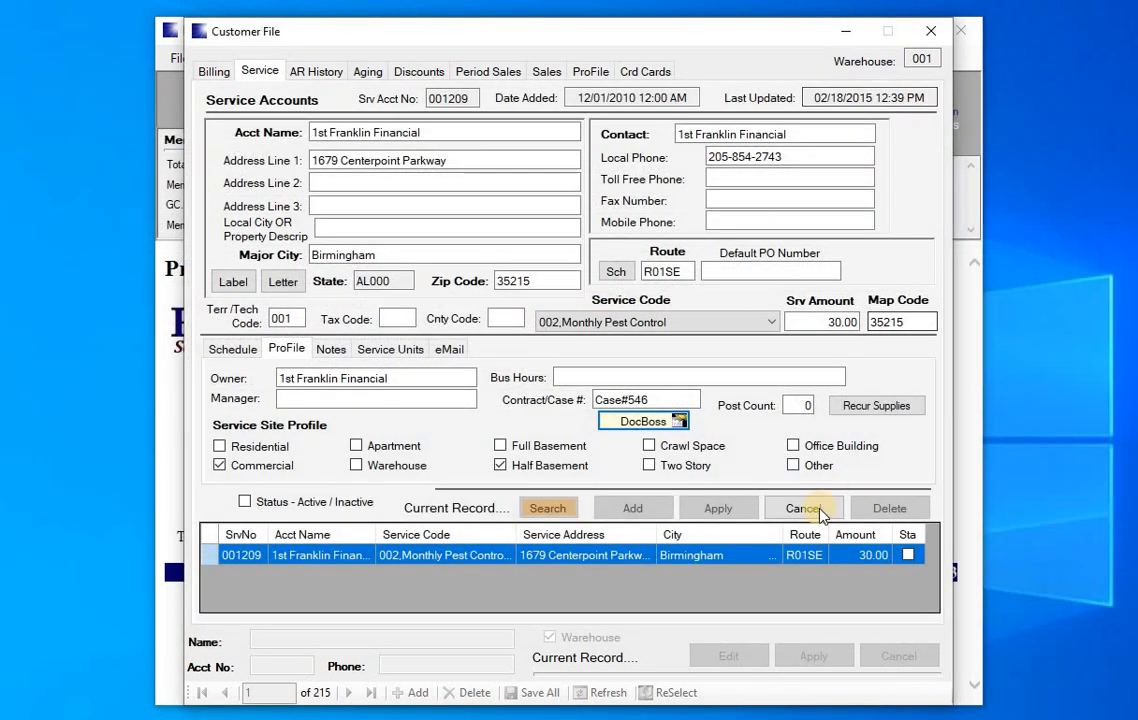
{"action": "left_click", "coordinate": [928, 31]}
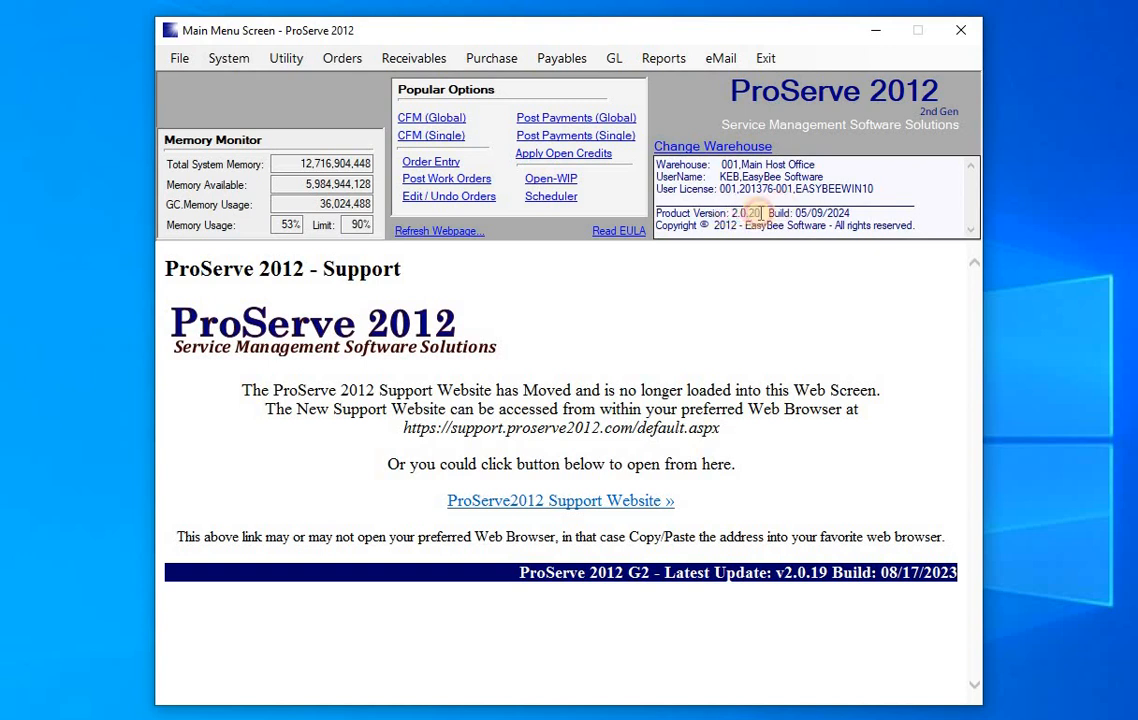
{"action": "left_click_drag", "start_coordinate": [730, 213], "coordinate": [851, 214]}
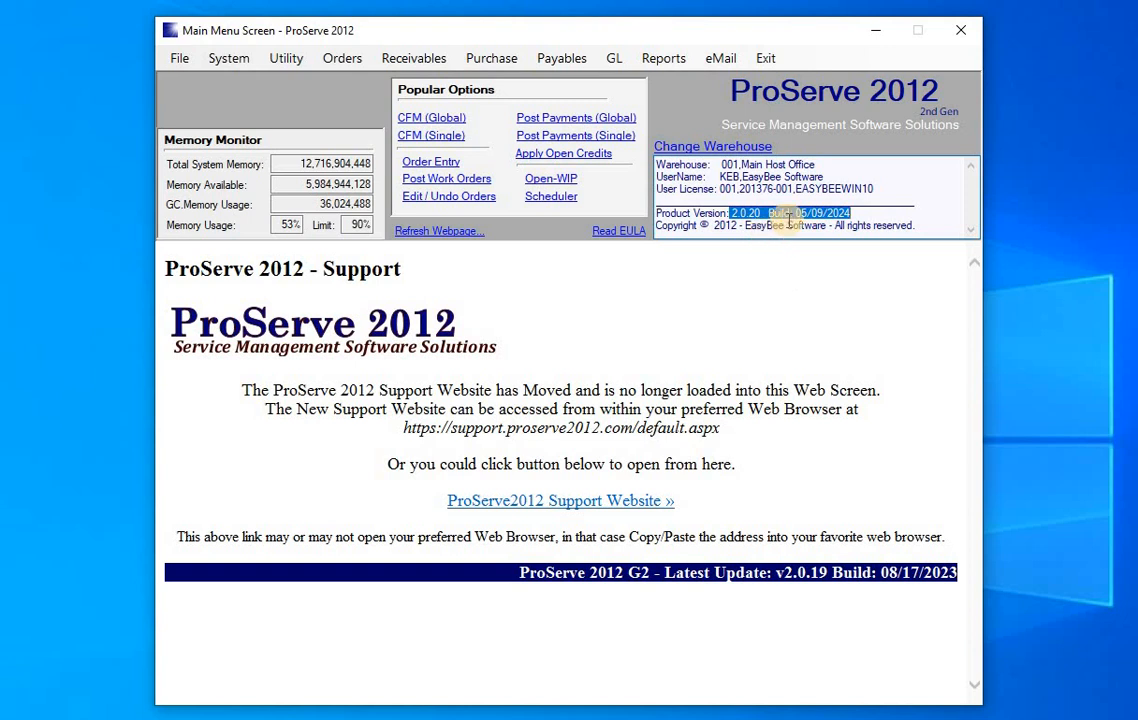